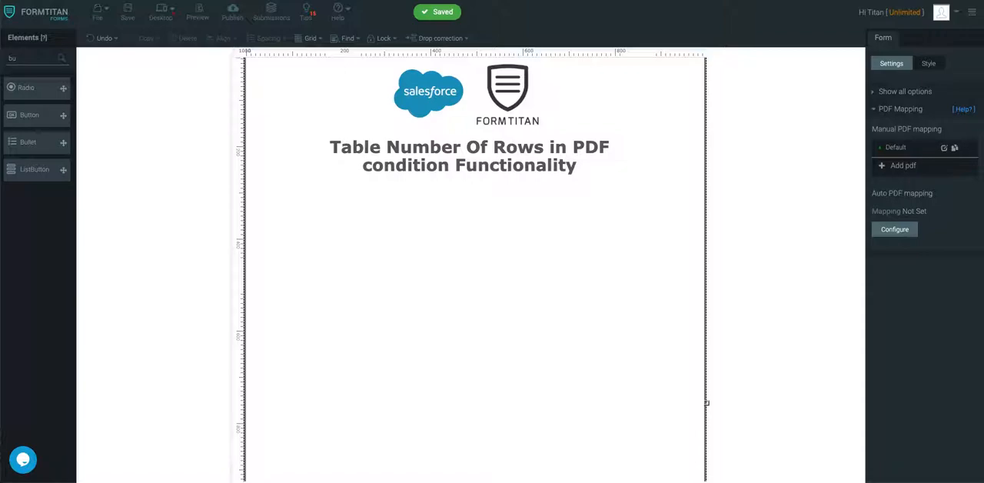
# Add a Table element to the form below the heading, enlarge it, and position it across the page width
pyautogui.doubleClick(12, 57)
pyautogui.write('table')
pyautogui.moveTo(63, 87); pyautogui.dragTo(356, 256)
pyautogui.click(428, 261)
pyautogui.moveTo(520, 337); pyautogui.dragTo(739, 466)
pyautogui.moveTo(725, 278); pyautogui.dragTo(642, 209)
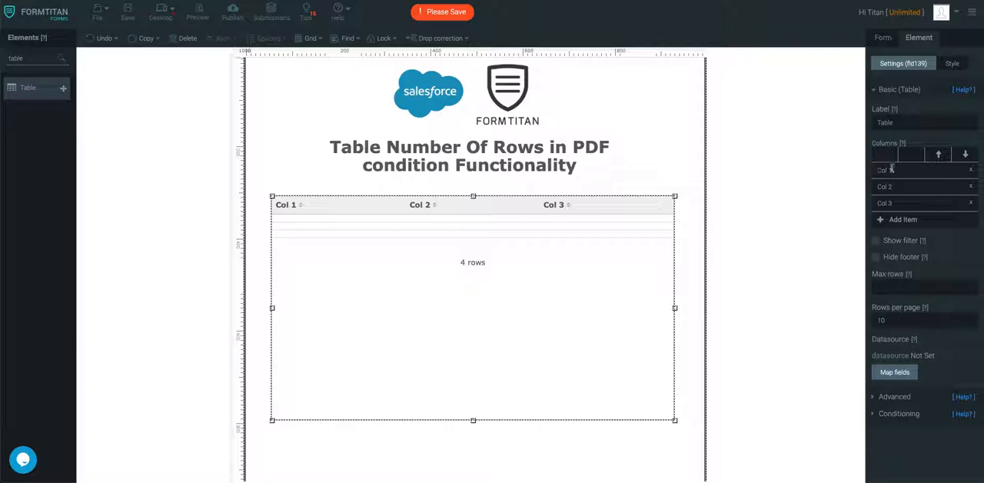
# Rename the table's three columns to Opportunity Name, Opportunity Stage and Annual Revenue
pyautogui.write('Opportunity Name')
pyautogui.press('Tab')
pyautogui.write('Op')
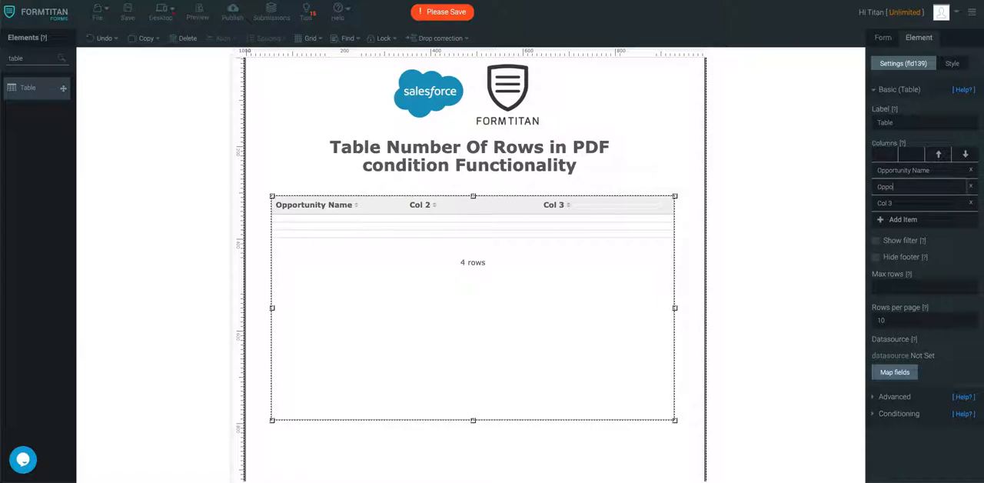
pyautogui.write('portunity Stage')
pyautogui.press('Tab')
pyautogui.write('Amnual Reven')
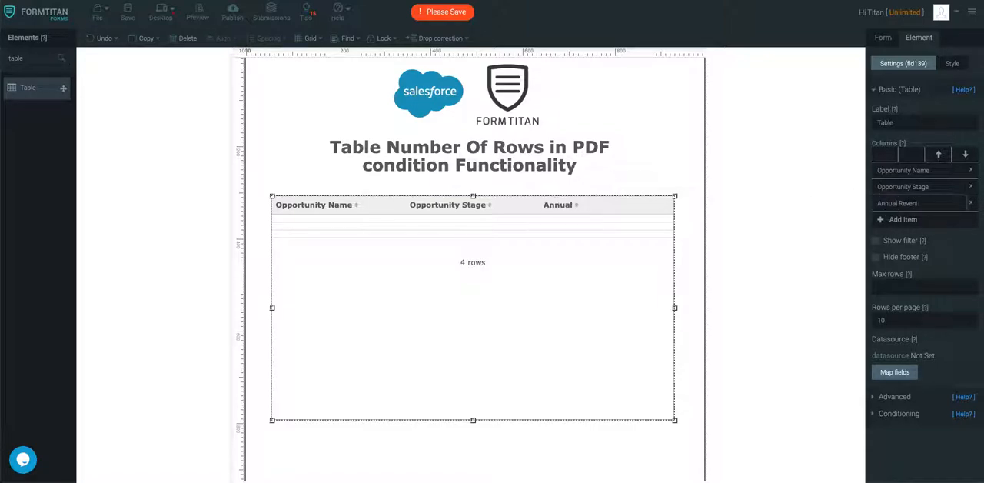
# In the table's Salesforce field mapping, delete the existing Opportunity object and add a new mapping object for Opportunity
pyautogui.click(897, 373)
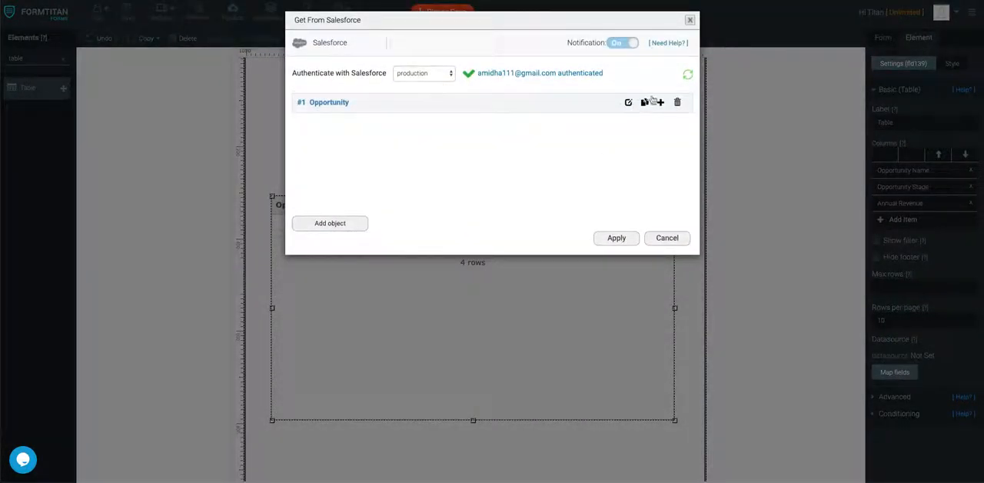
pyautogui.click(676, 104)
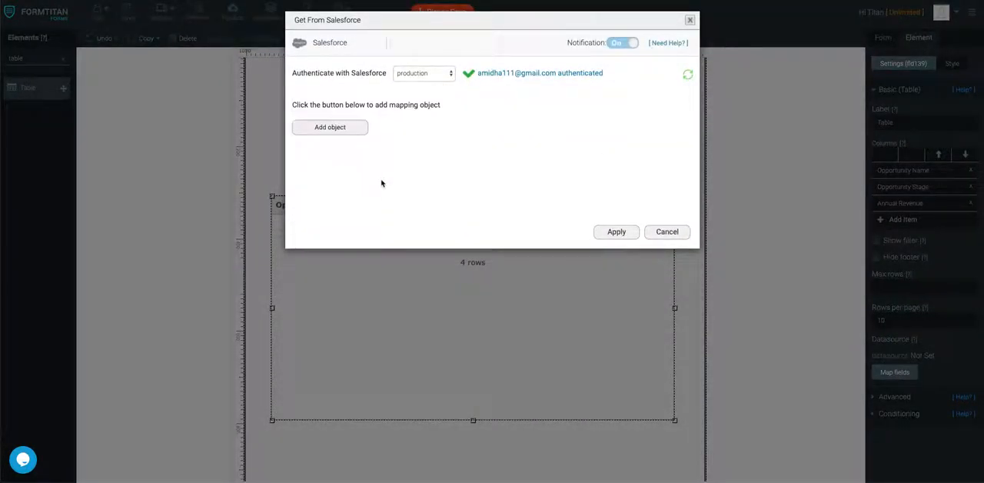
pyautogui.click(353, 131)
pyautogui.click(374, 80)
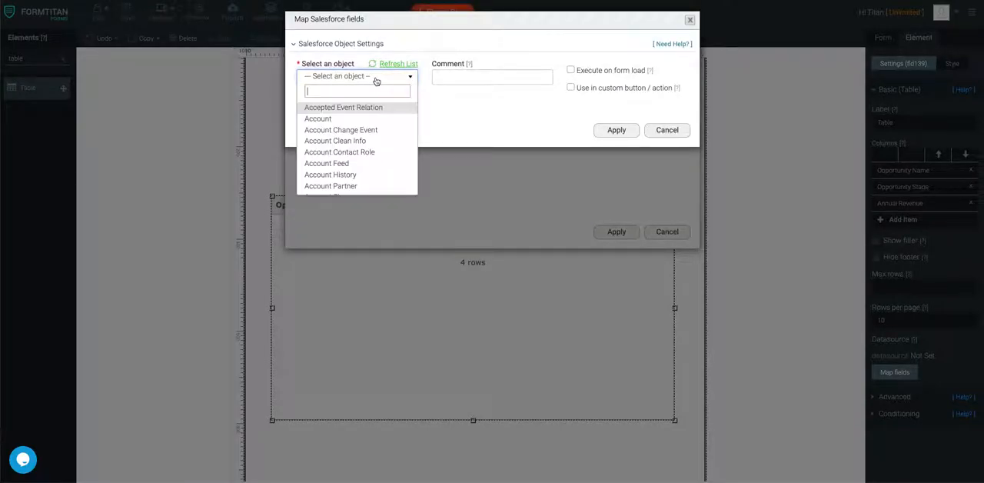
pyautogui.write('opportu')
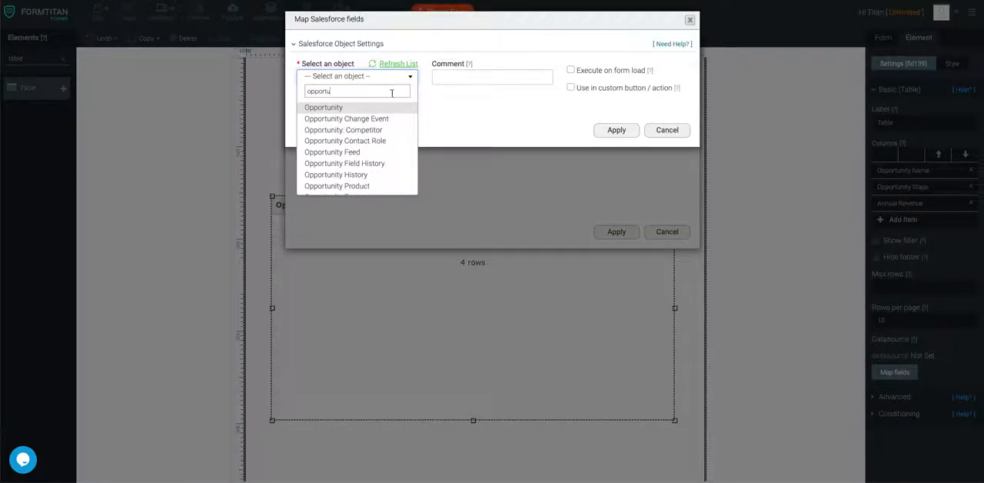
pyautogui.click(376, 107)
# Set the Opportunity mapping to execute on form load and take all multiple matches, with a limit of 1000
pyautogui.click(570, 70)
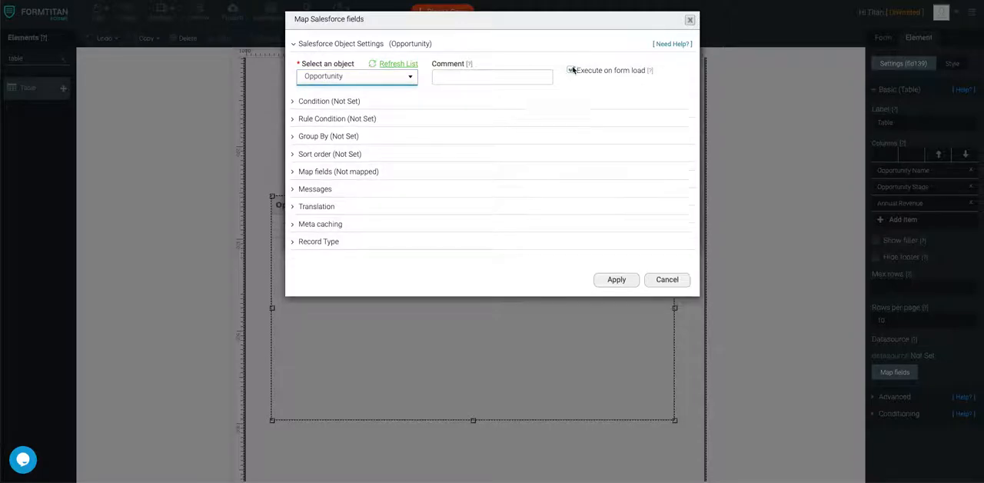
pyautogui.click(335, 105)
pyautogui.click(511, 150)
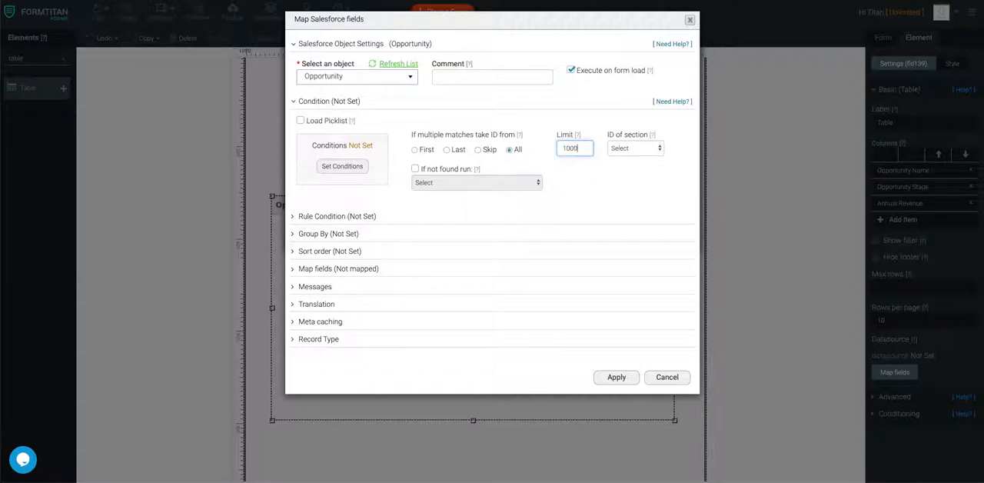
# Open the Salesforce field mapping and map the table's Opportunity Name column to the Name field
pyautogui.click(361, 269)
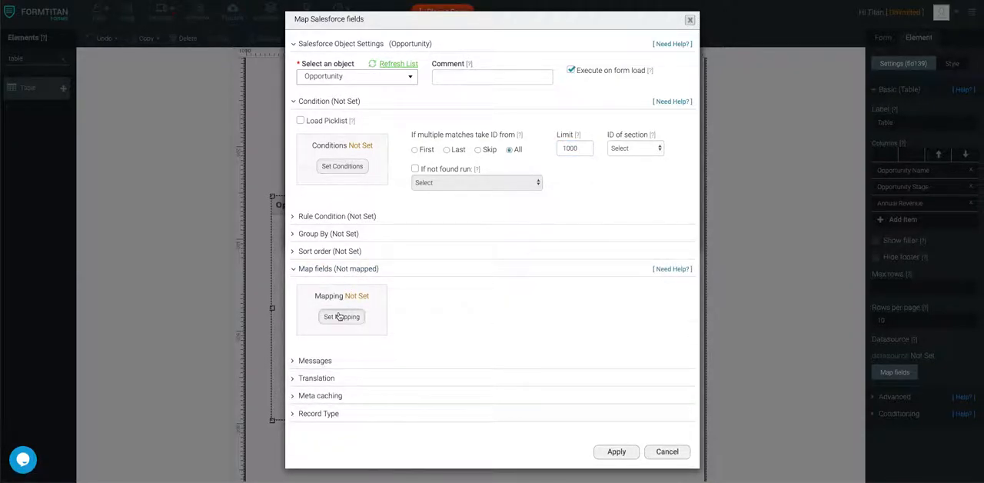
pyautogui.click(339, 317)
pyautogui.scroll(-3, 374, 251)
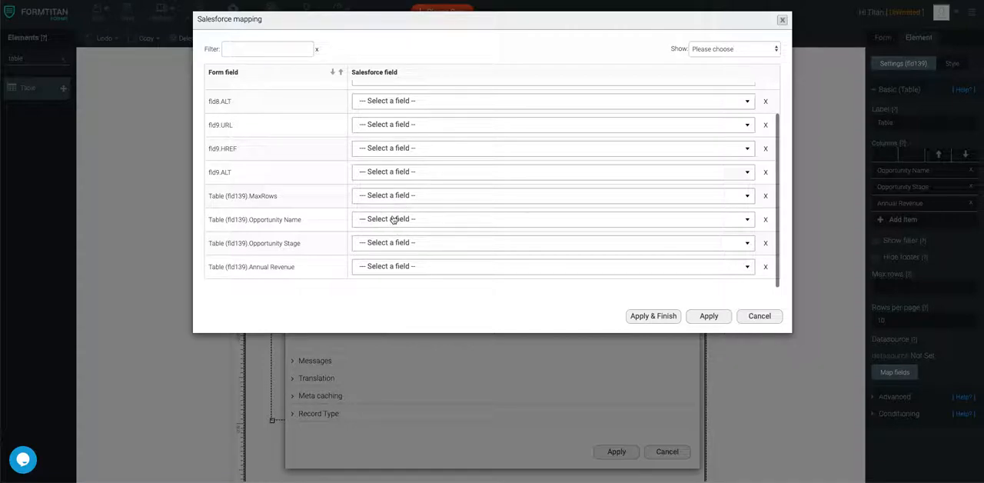
pyautogui.click(393, 220)
pyautogui.write('name')
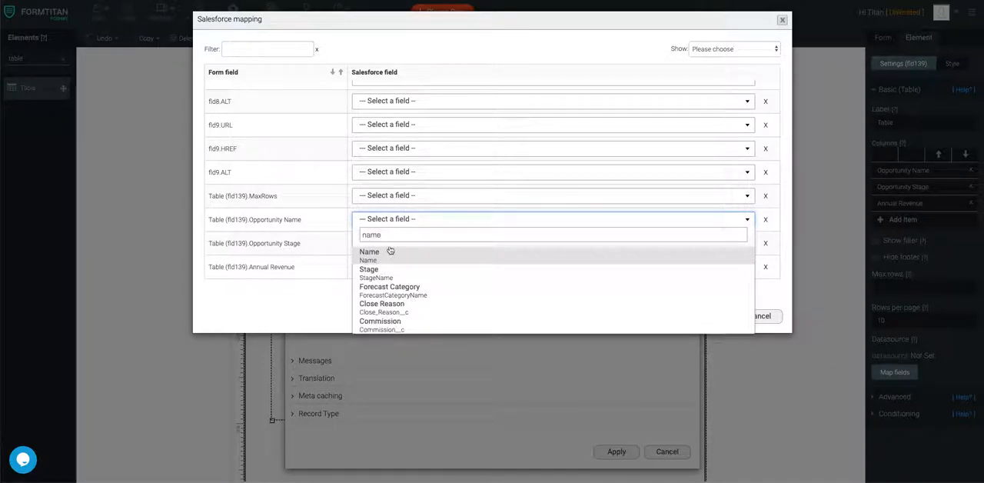
pyautogui.click(390, 253)
# Map the Opportunity Stage column to Stage and Annual Revenue to Expected Amount, and apply and finish the mapping
pyautogui.click(391, 243)
pyautogui.write('sta')
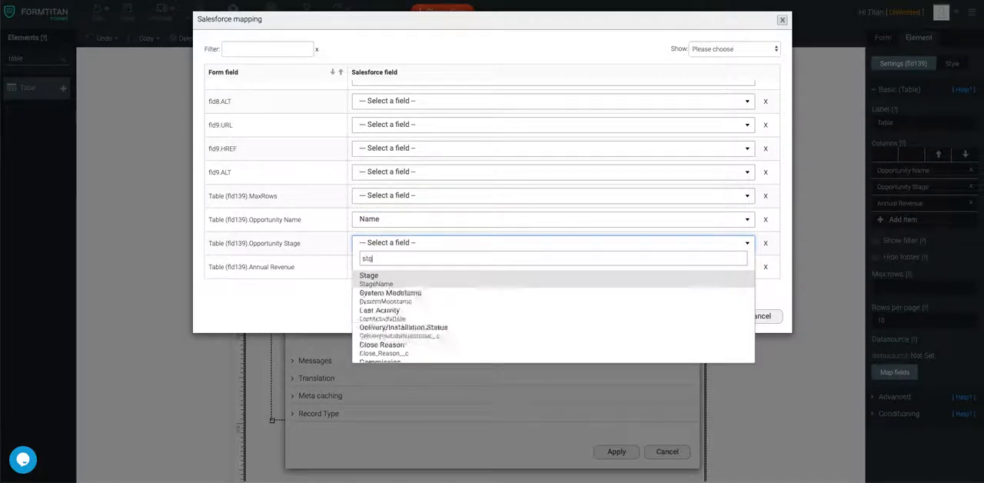
pyautogui.write('ge')
pyautogui.click(383, 275)
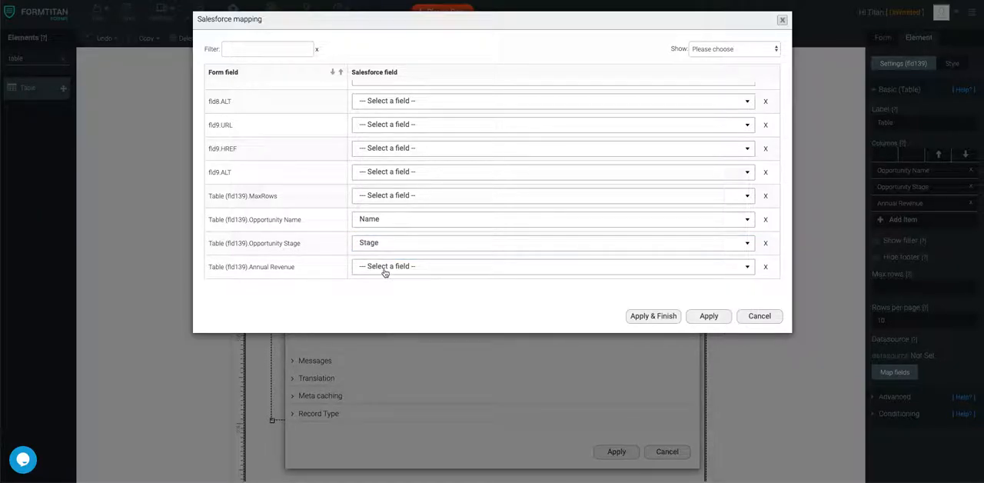
pyautogui.click(385, 269)
pyautogui.write('reve')
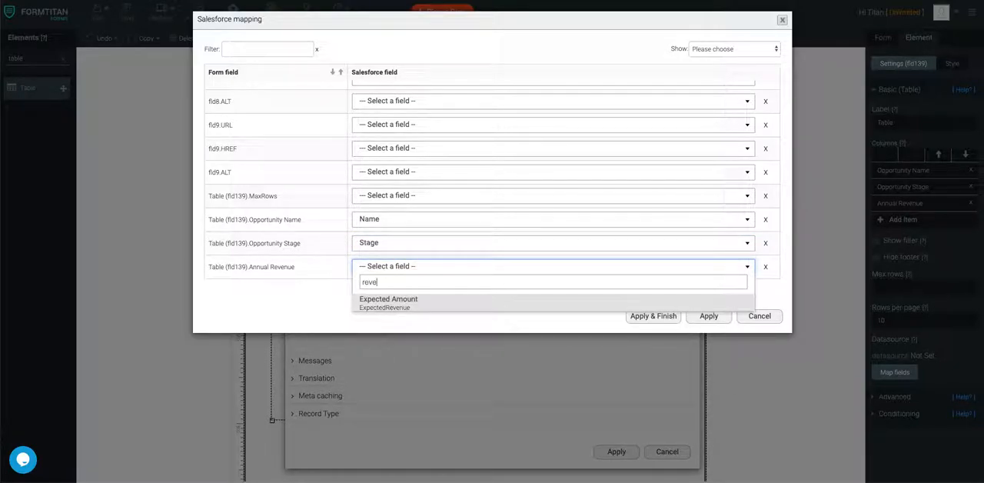
pyautogui.click(391, 300)
pyautogui.click(653, 316)
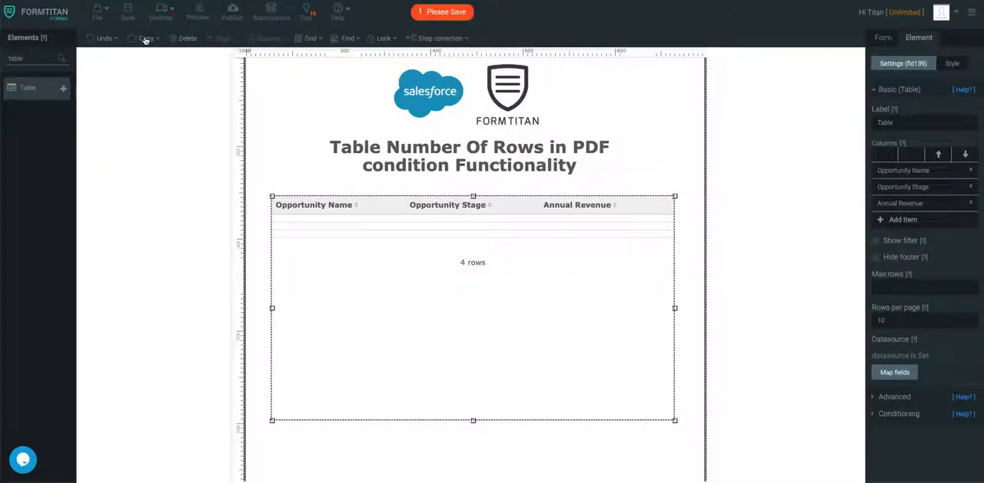
# Save the form and preview it to check the opportunities table
pyautogui.click(128, 10)
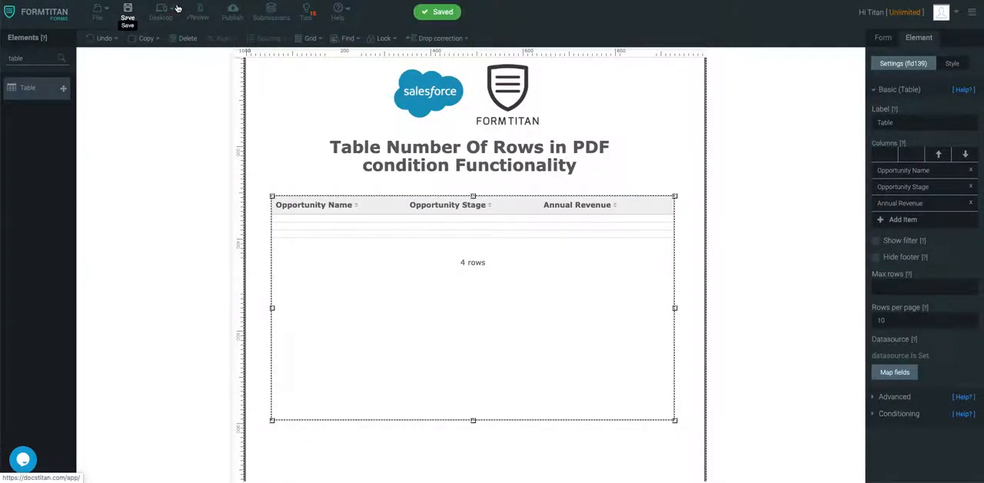
pyautogui.click(200, 13)
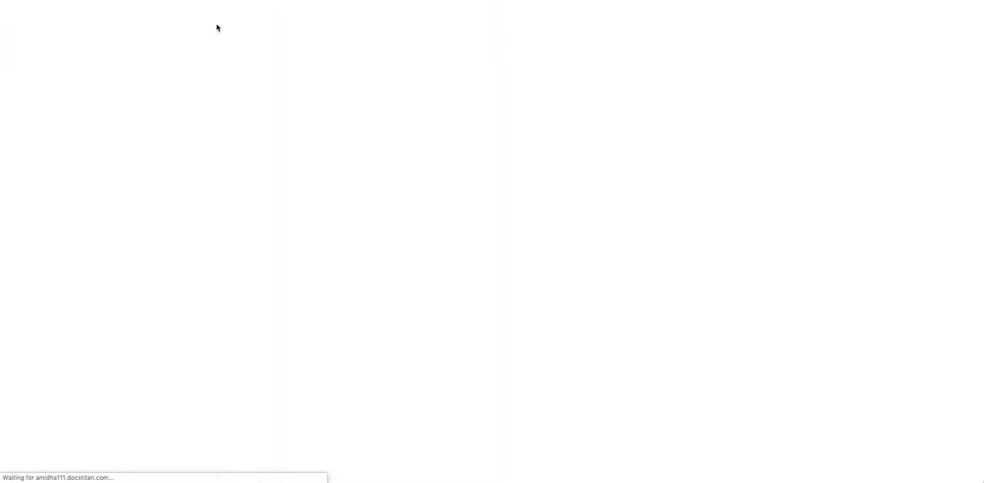
pyautogui.scroll(-1, 423, 234)
pyautogui.scroll(-3, 423, 234)
pyautogui.scroll(3, 423, 235)
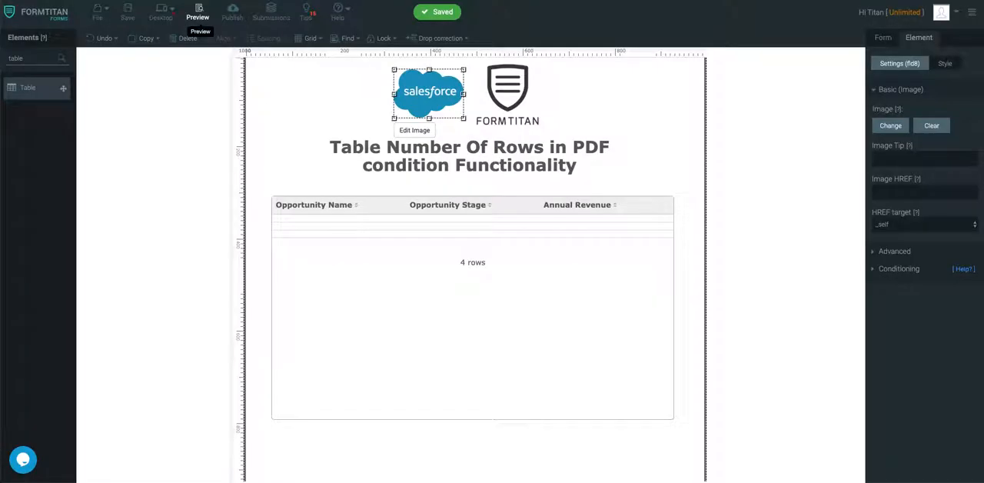
# Edit the form's Default manual PDF mapping and enter "Hello," and "Please see your opportunities below:" in the document
pyautogui.click(881, 39)
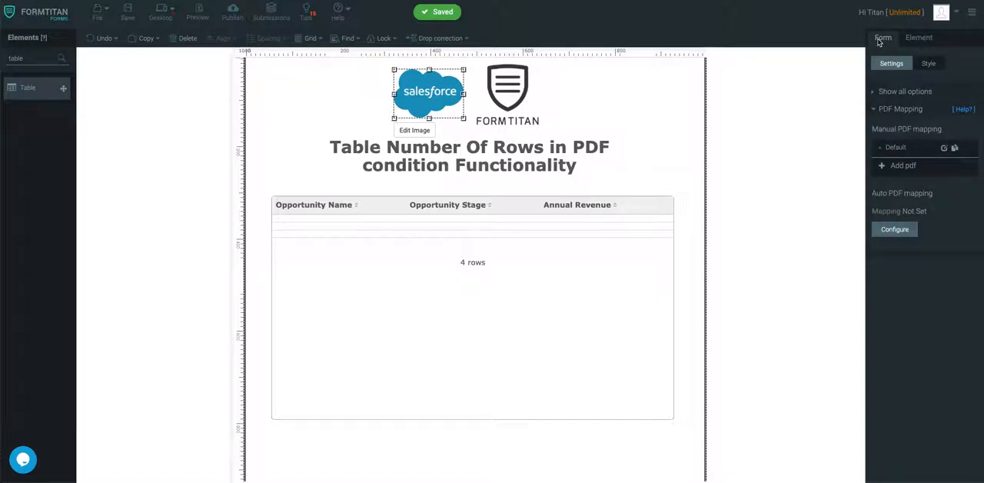
pyautogui.click(945, 148)
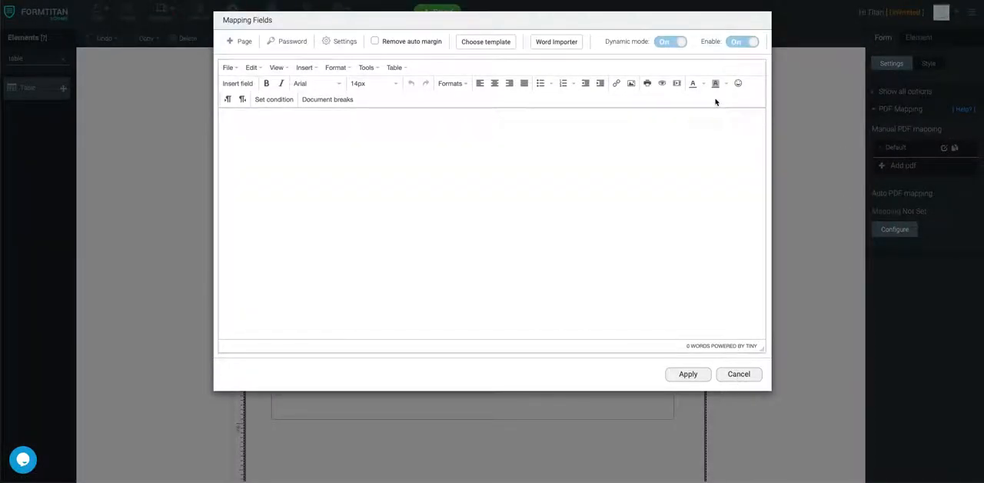
pyautogui.click(323, 135)
pyautogui.write('s below:')
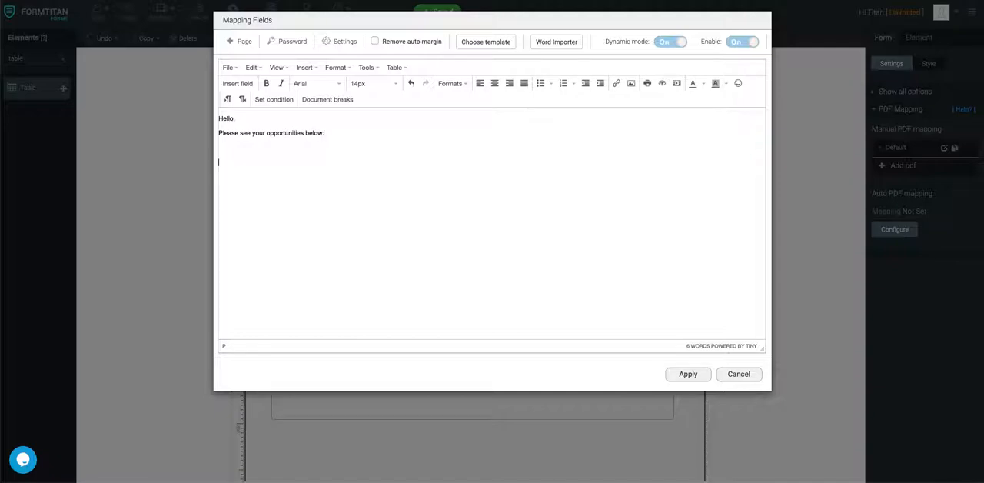
pyautogui.click(395, 68)
pyautogui.click(395, 68)
pyautogui.click(397, 69)
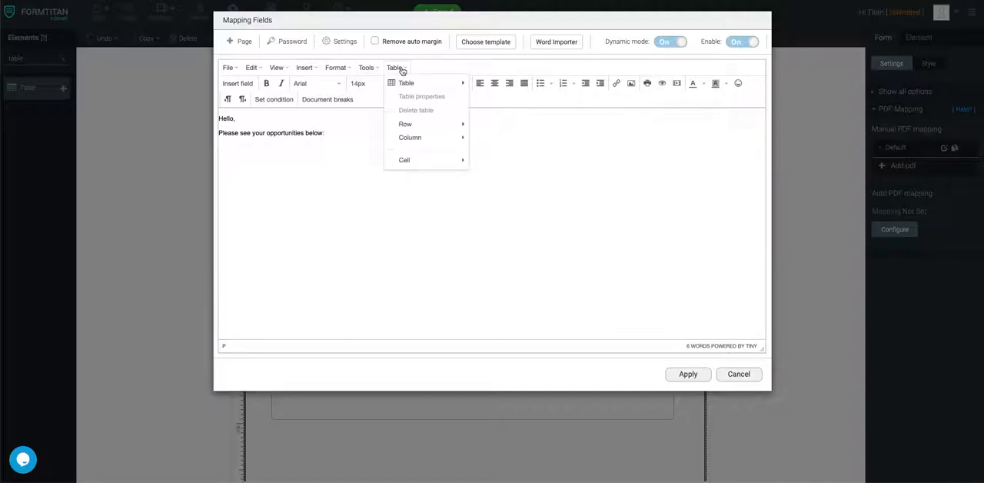
pyautogui.moveTo(443, 86)
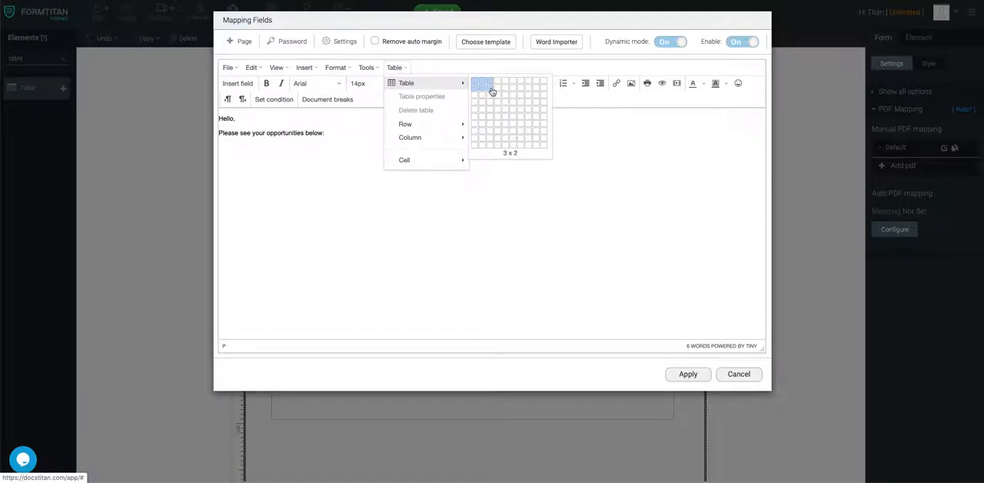
pyautogui.click(492, 90)
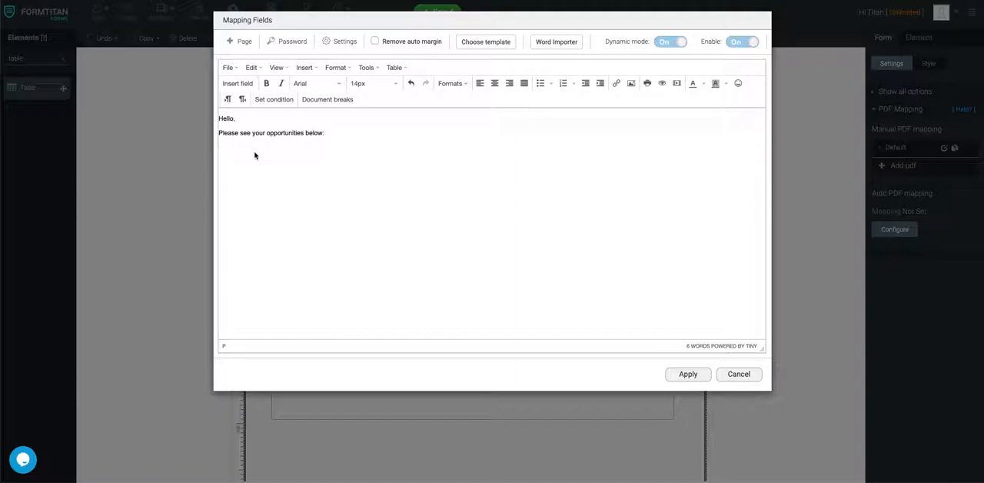
# Add a selection condition below the intro text requiring Table.NumberOfRows to be greater than 0
pyautogui.rightClick(254, 149)
pyautogui.moveTo(283, 170)
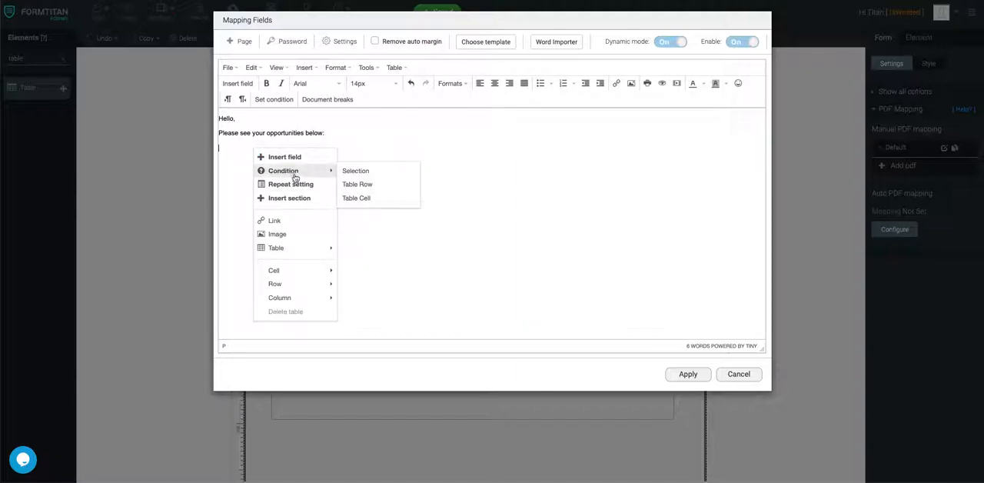
pyautogui.click(358, 173)
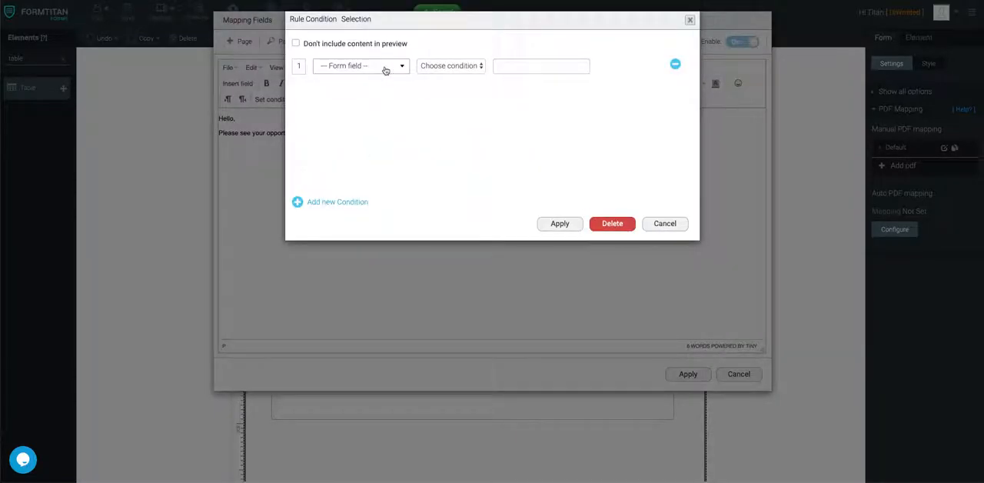
pyautogui.click(382, 66)
pyautogui.click(372, 133)
pyautogui.click(450, 66)
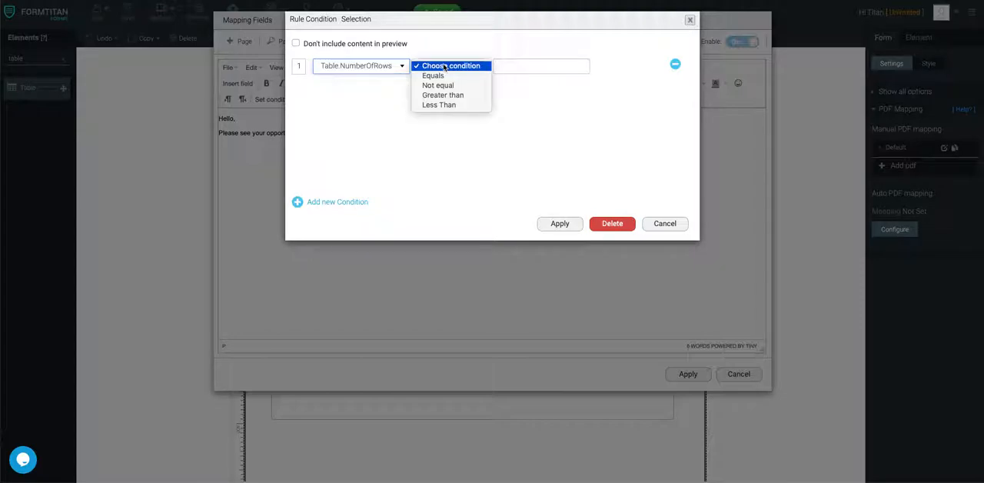
pyautogui.click(443, 95)
pyautogui.click(521, 62)
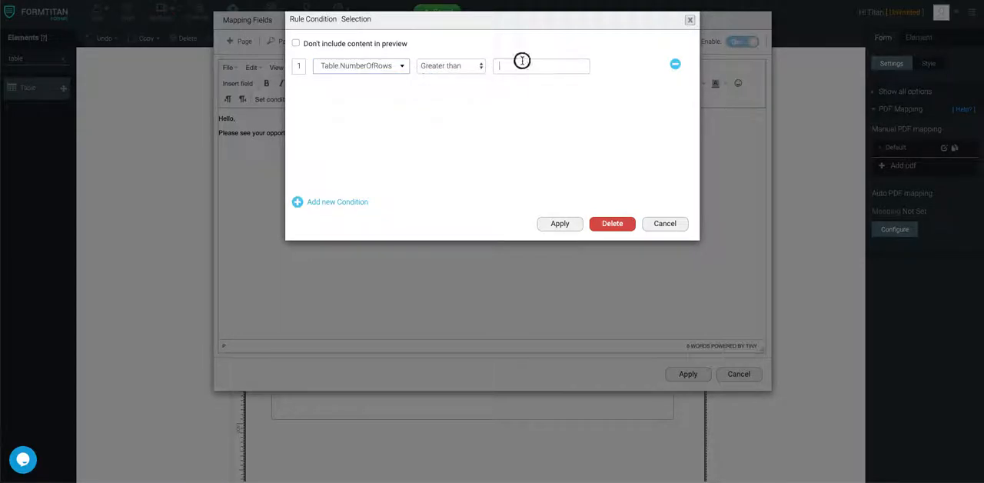
pyautogui.click(560, 223)
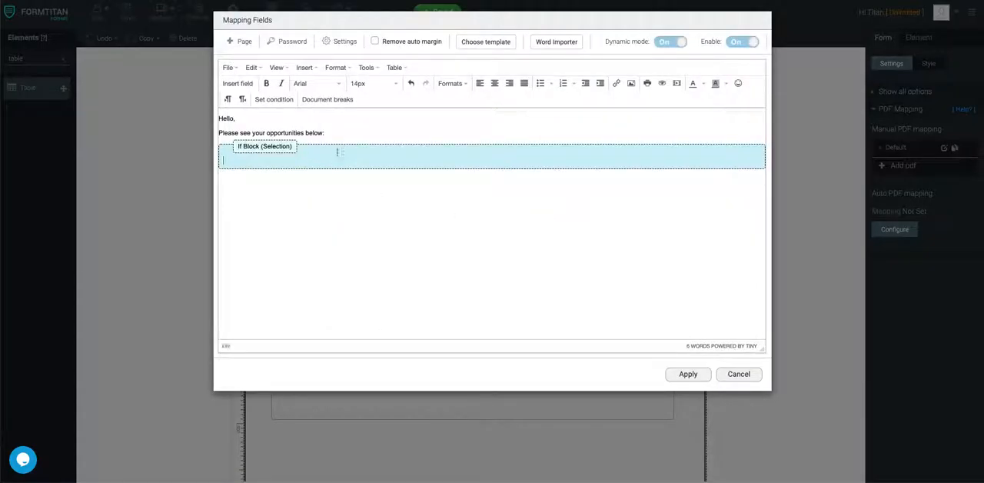
# Add blank lines inside the If Block and insert a table of three columns and two rows there
pyautogui.press('Return')
pyautogui.press('Return')
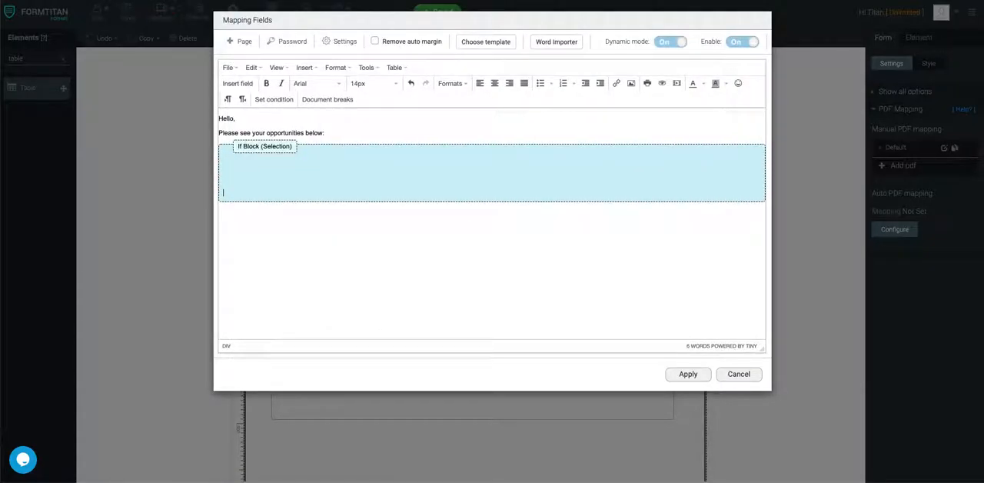
pyautogui.click(245, 175)
pyautogui.rightClick(248, 164)
pyautogui.click(241, 165)
pyautogui.click(394, 68)
pyautogui.moveTo(420, 83)
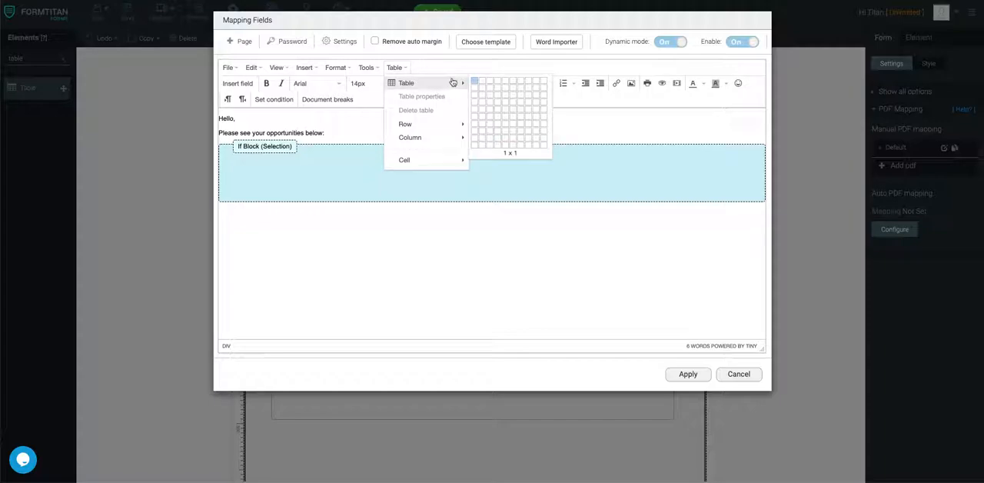
pyautogui.click(490, 82)
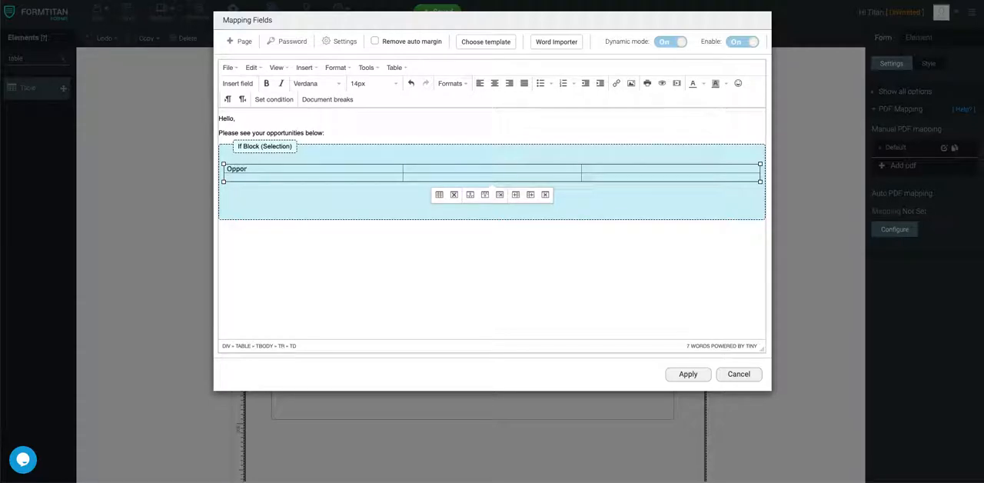
# Enter the PDF table's header cells as Opportunity Name, Opportunity Stage and Annual revenue
pyautogui.write('Name')
pyautogui.click(426, 168)
pyautogui.write('Opportunity Stage')
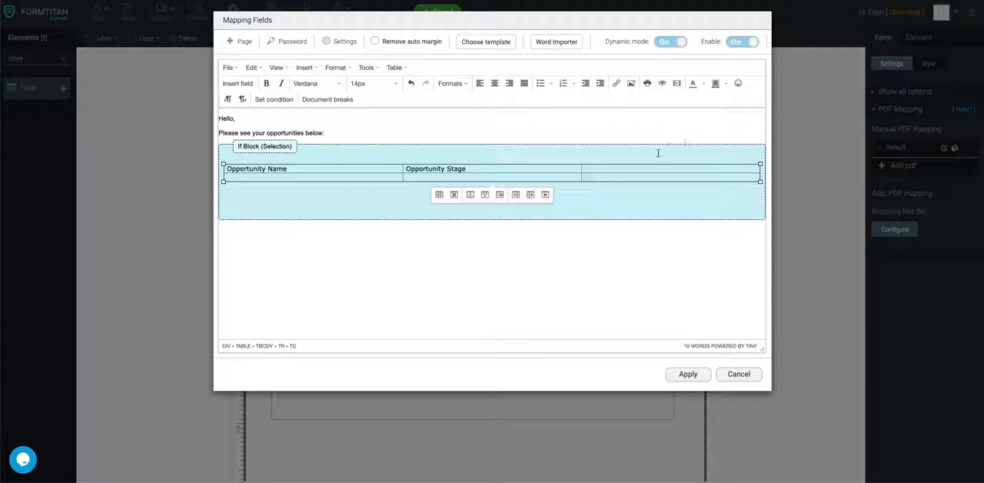
pyautogui.click(617, 168)
pyautogui.write('Annual revenue')
# Insert the fields Table.Opportunity Name, Table.Opportunity Stage and Table.Annual Revenue under their matching headers in the PDF table's second row
pyautogui.click(240, 83)
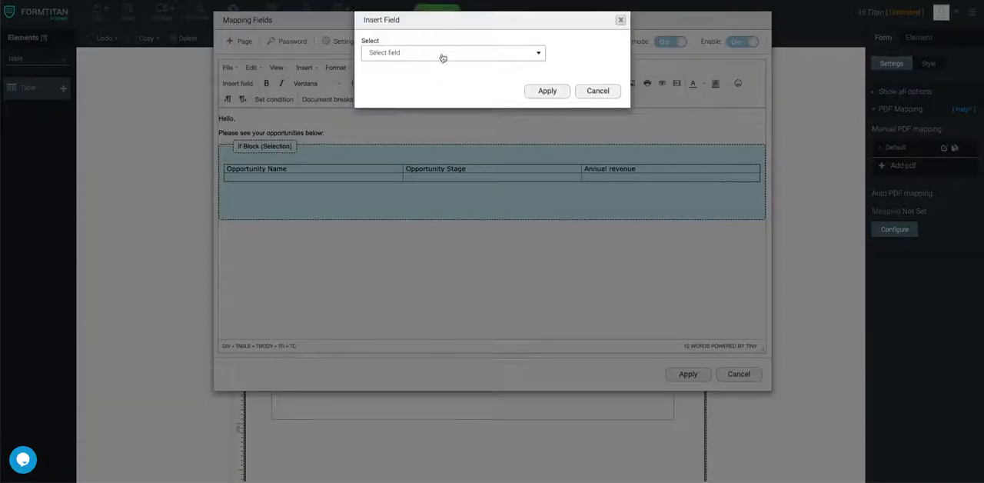
pyautogui.click(439, 50)
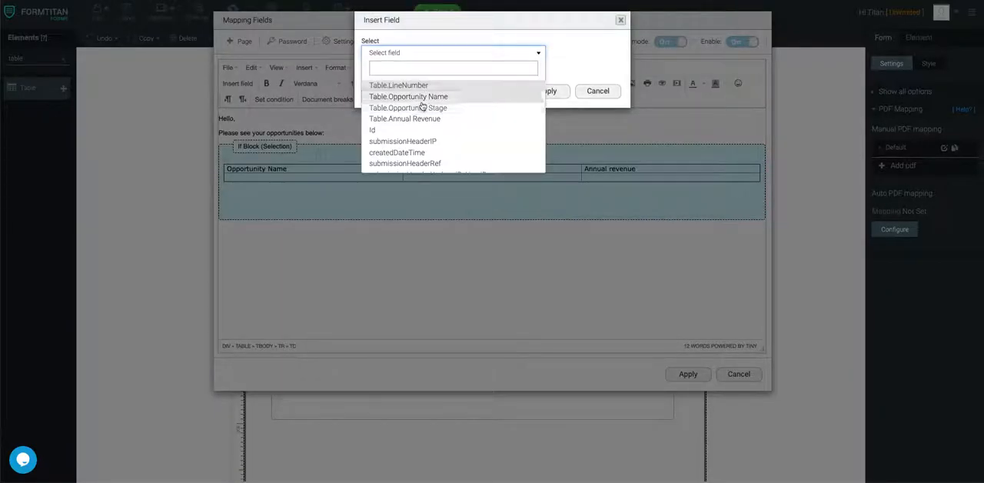
pyautogui.click(424, 96)
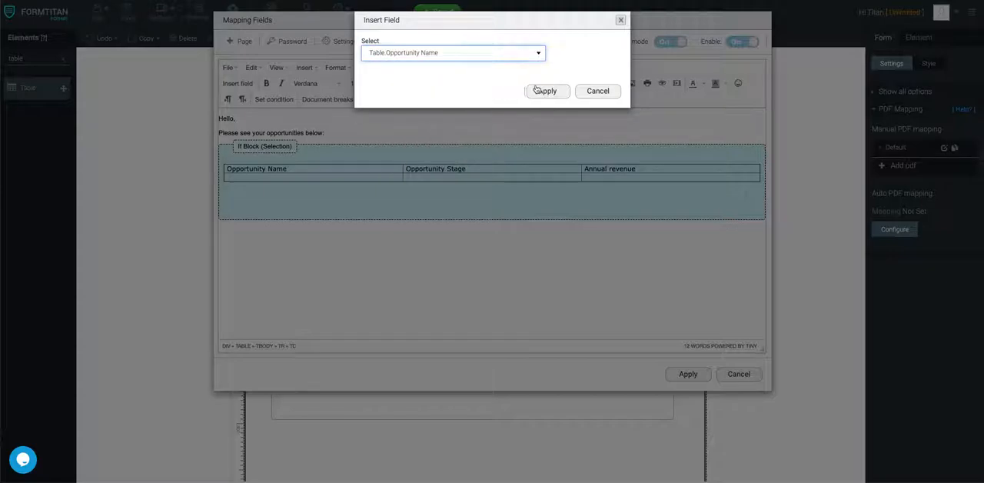
pyautogui.click(547, 92)
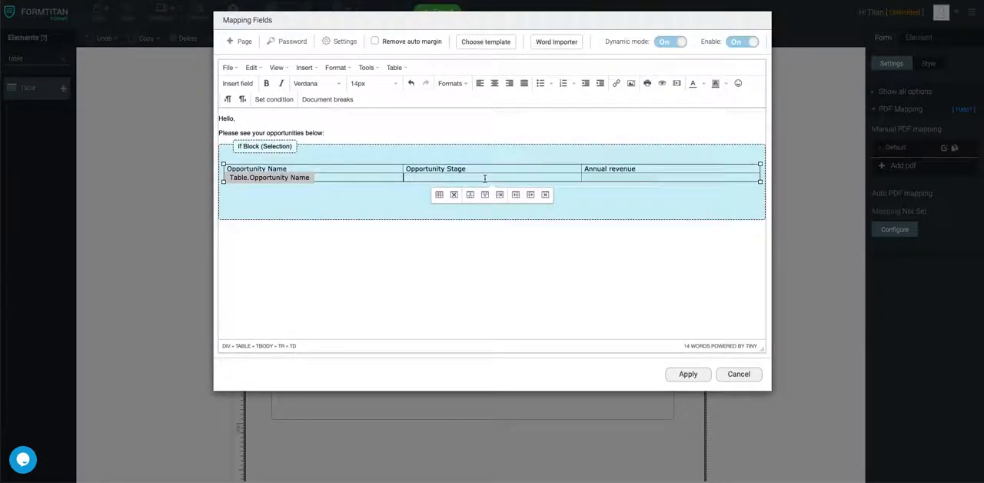
pyautogui.click(238, 83)
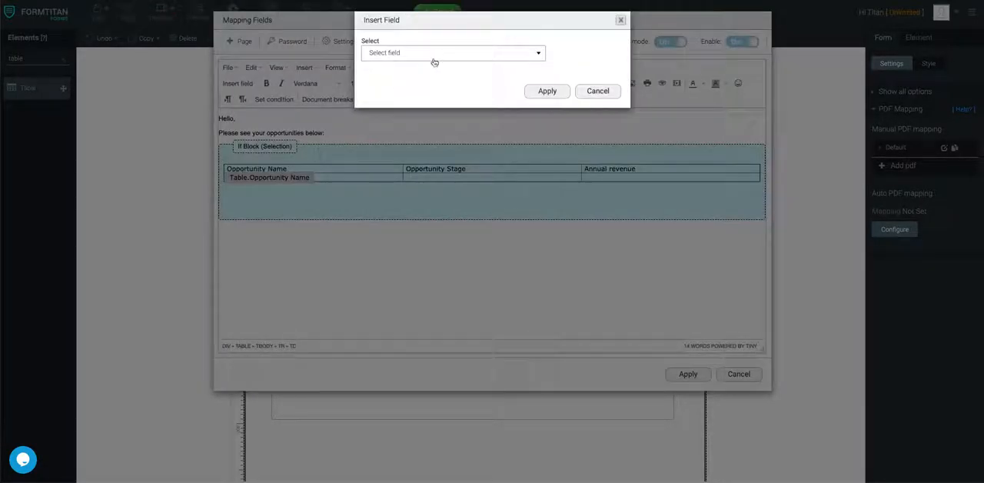
pyautogui.click(437, 54)
pyautogui.click(433, 105)
pyautogui.click(548, 91)
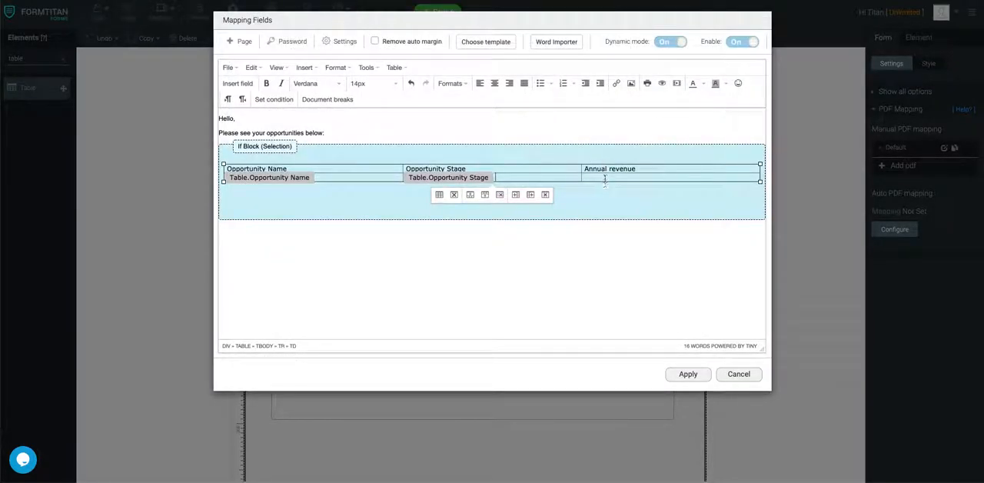
pyautogui.click(238, 83)
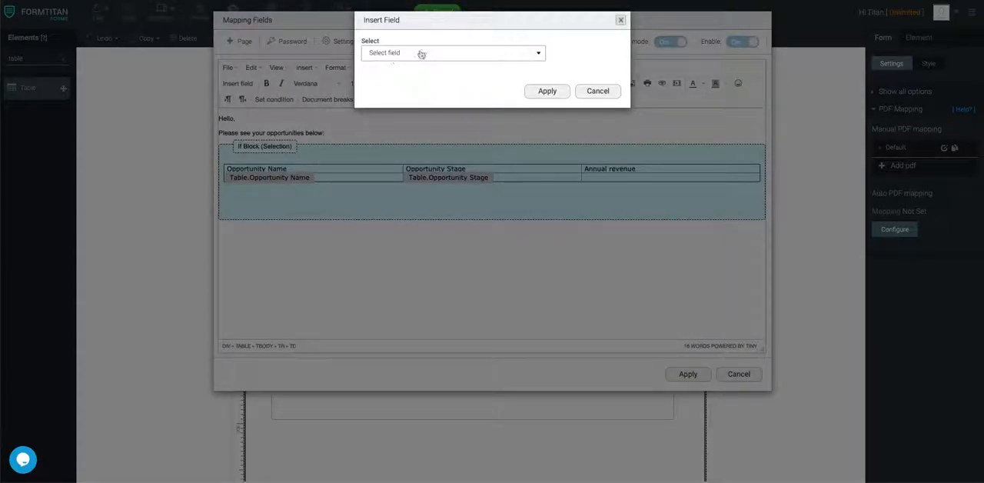
pyautogui.click(439, 53)
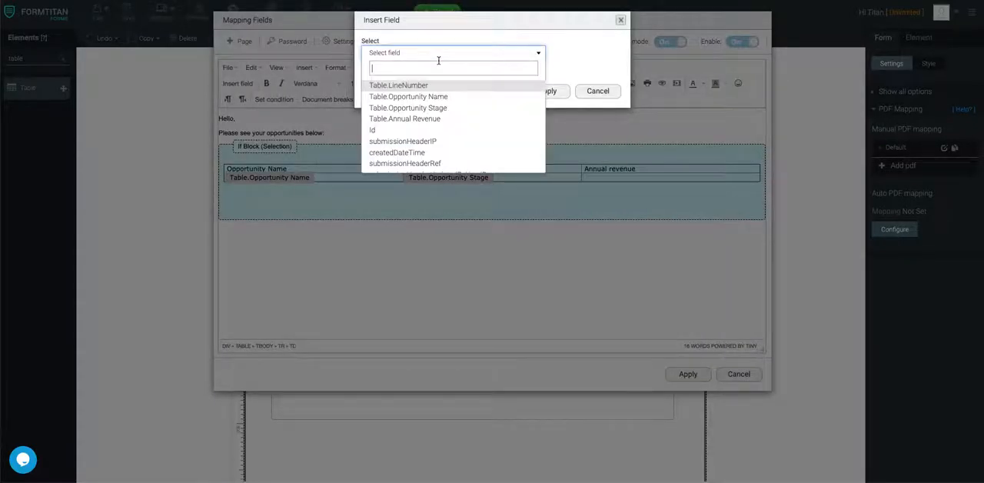
pyautogui.click(446, 115)
pyautogui.click(553, 92)
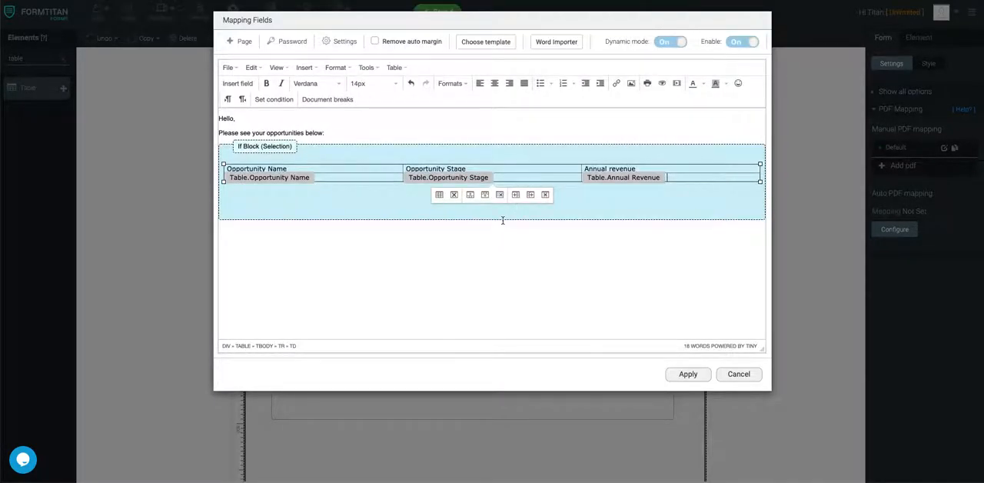
# Remove extra blank lines in the If Block, add the closing lines "Thank you" and "Formtitan" below it, and save the mapping and form
pyautogui.click(463, 222)
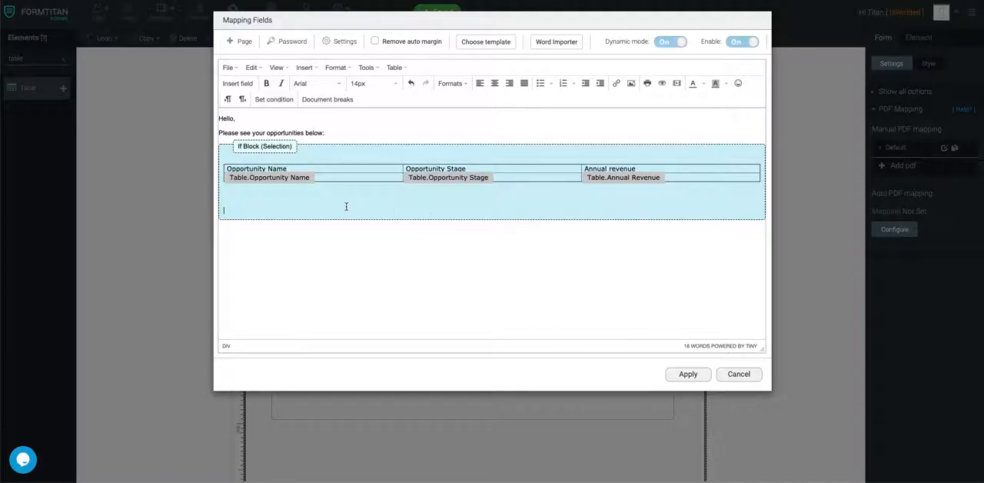
pyautogui.press('BackSpace')
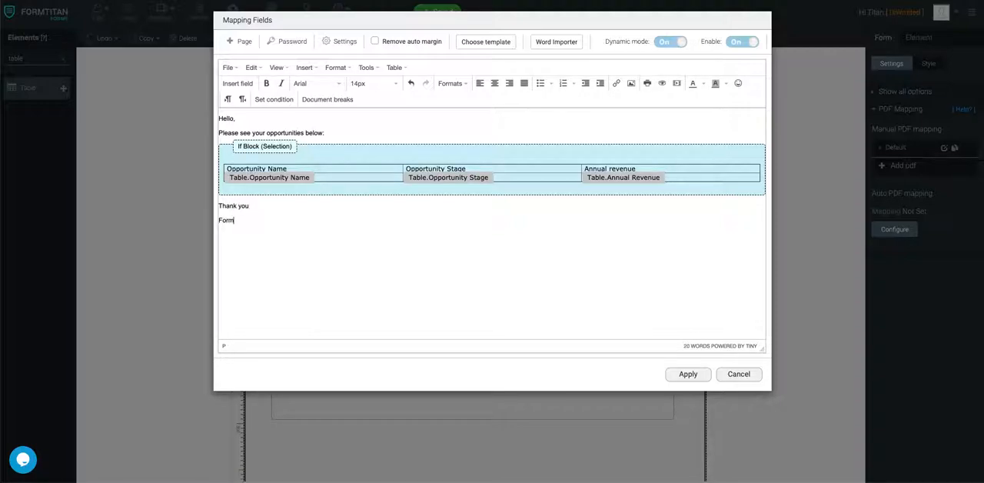
pyautogui.click(693, 374)
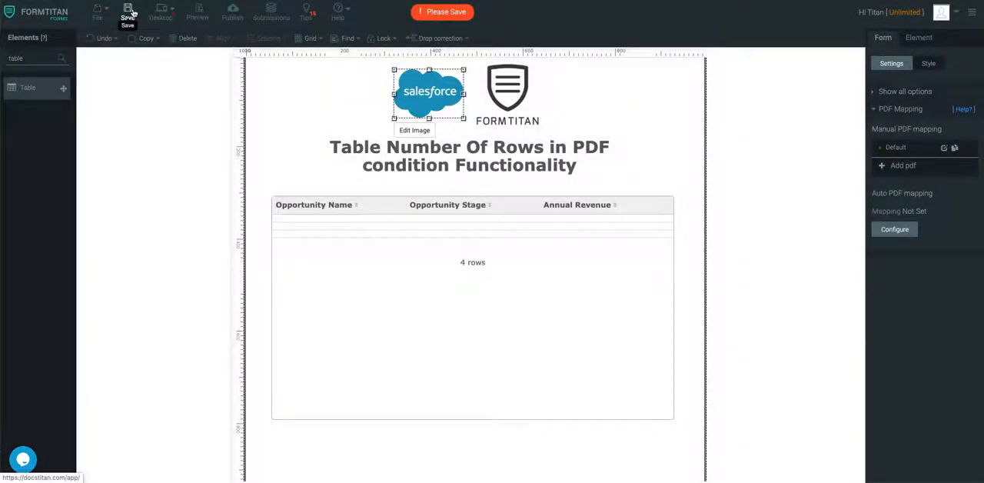
pyautogui.click(128, 10)
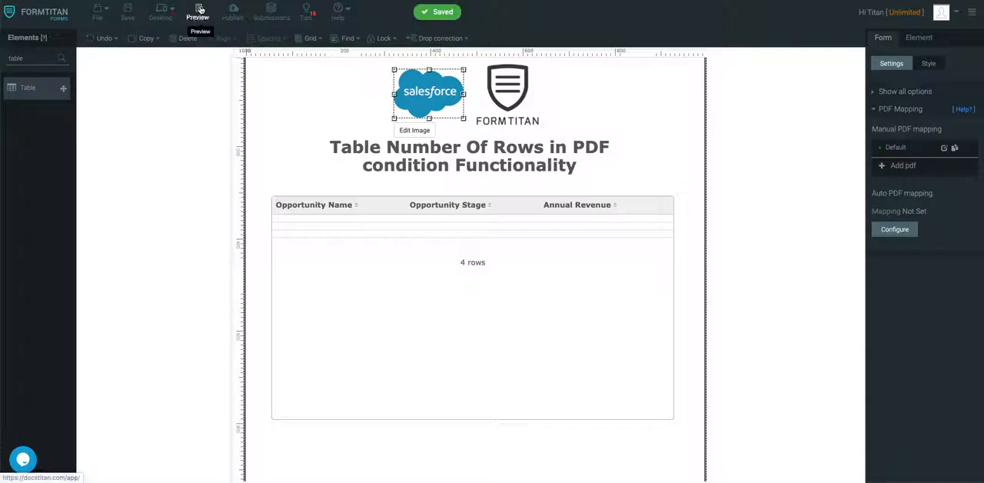
# Preview the form to check the opportunities loaded in its table, and return to the form editor
pyautogui.click(199, 10)
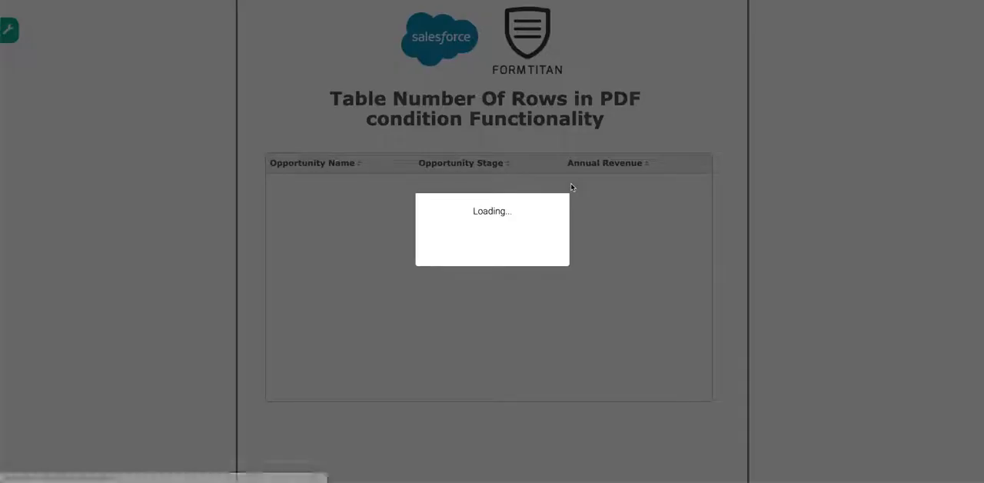
pyautogui.scroll(-2, 573, 187)
pyautogui.scroll(1, 571, 188)
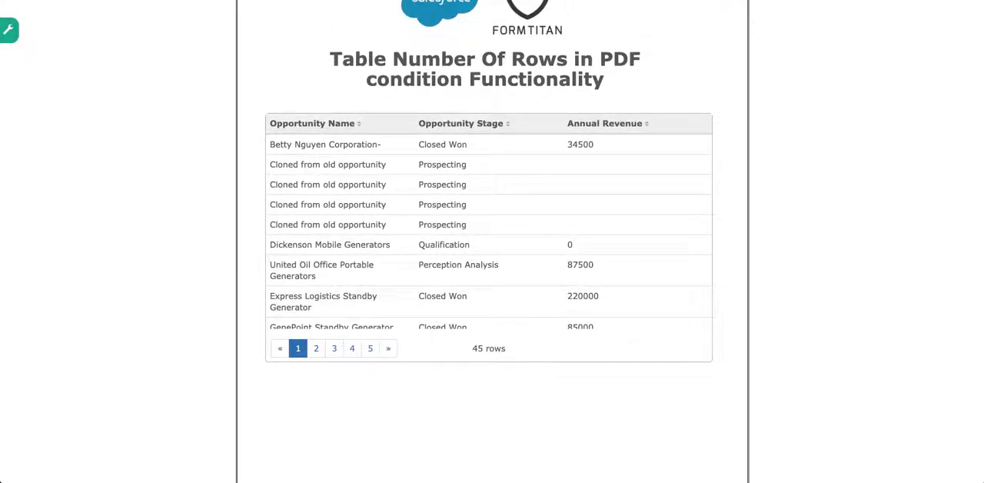
pyautogui.hotkey('ctrl', 'shift', 'Tab')
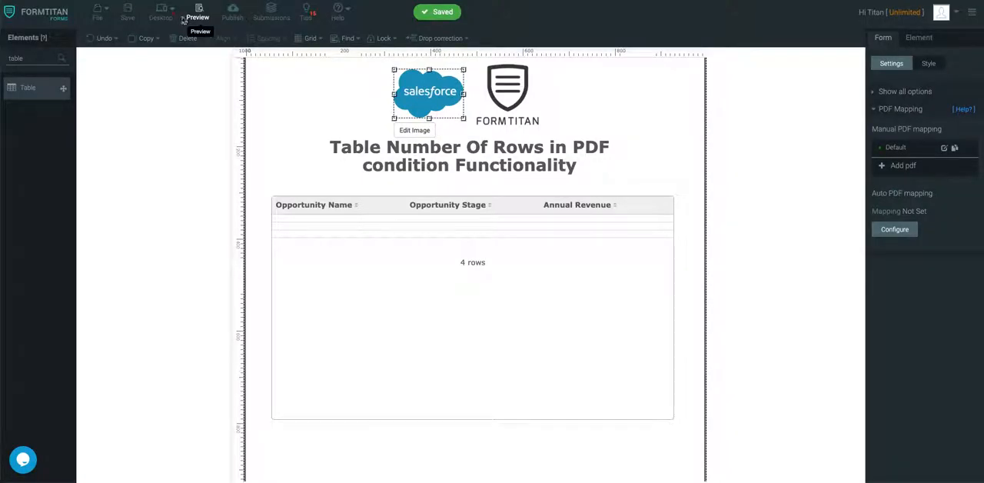
# Find the Button element and add it to the form, placing it beside the FormTitan logo above the title
pyautogui.moveTo(31, 58); pyautogui.dragTo(9, 59)
pyautogui.write('bjtt')
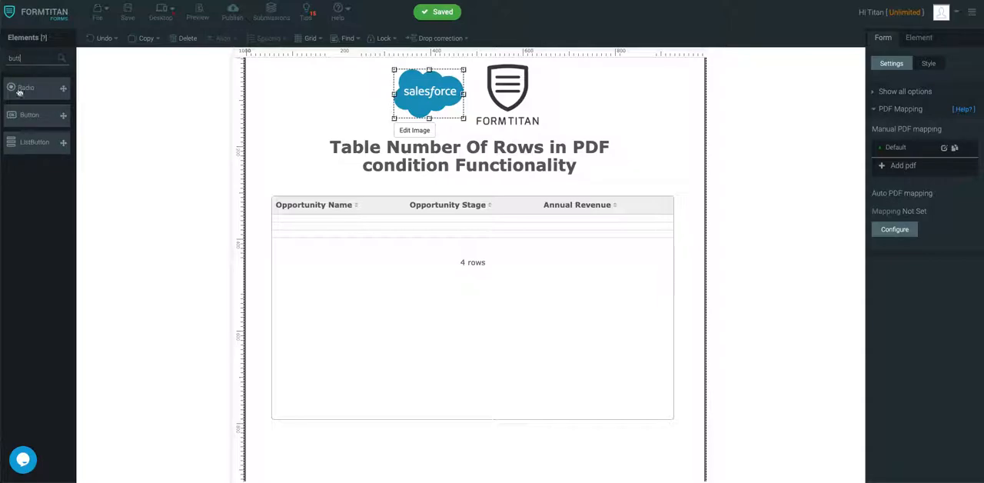
pyautogui.moveTo(31, 114); pyautogui.dragTo(491, 193)
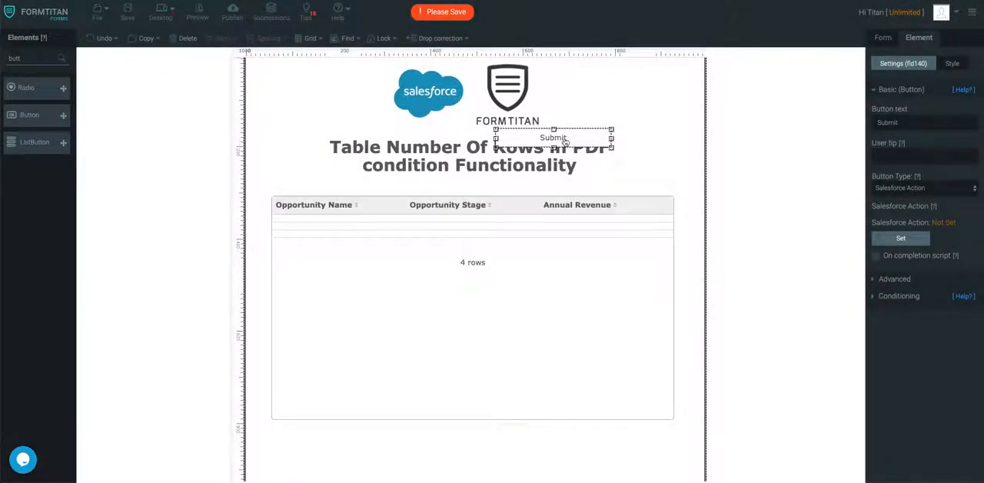
pyautogui.click(575, 140)
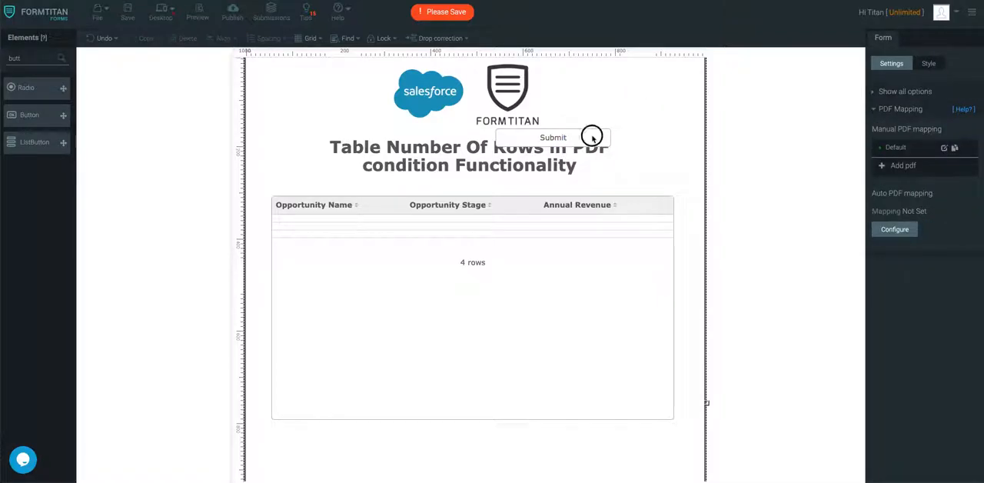
pyautogui.moveTo(589, 136); pyautogui.dragTo(663, 102)
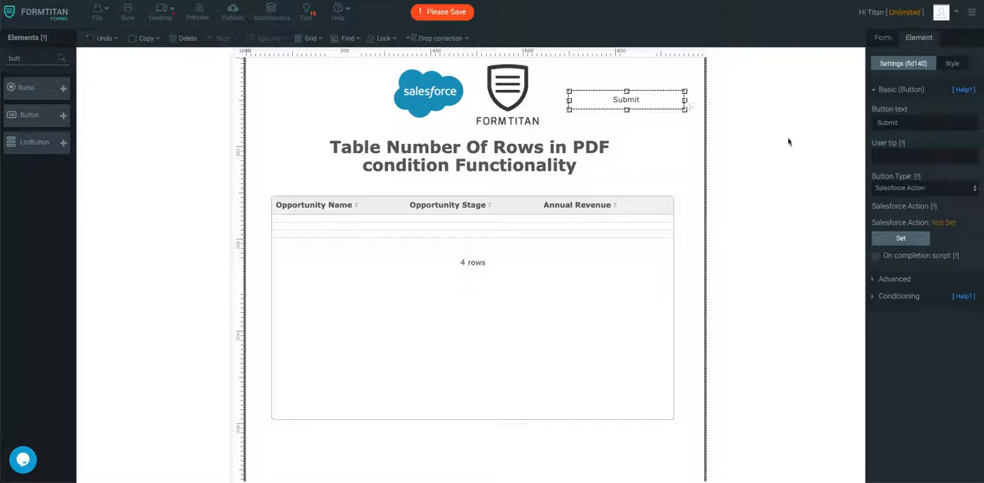
# Set the Submit button's type to submit and save the form
pyautogui.click(975, 189)
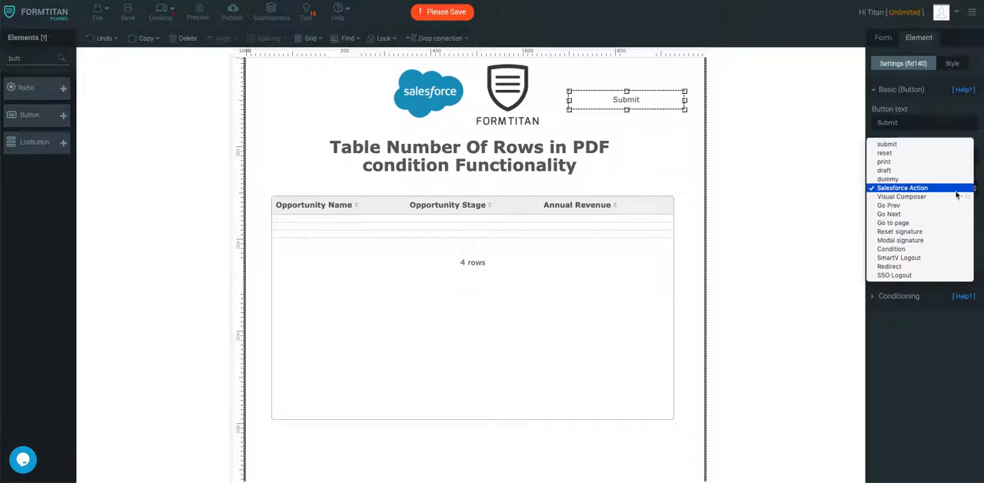
pyautogui.click(892, 151)
pyautogui.click(127, 11)
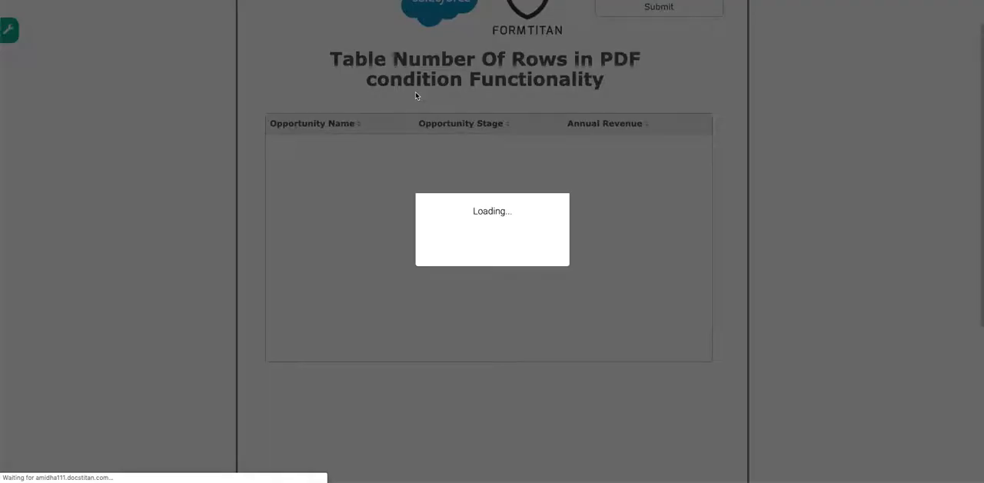
# Submit the previewed form, review the opportunities table throughout the generated PDF preview, and cancel the submission
pyautogui.scroll(1, 681, 62)
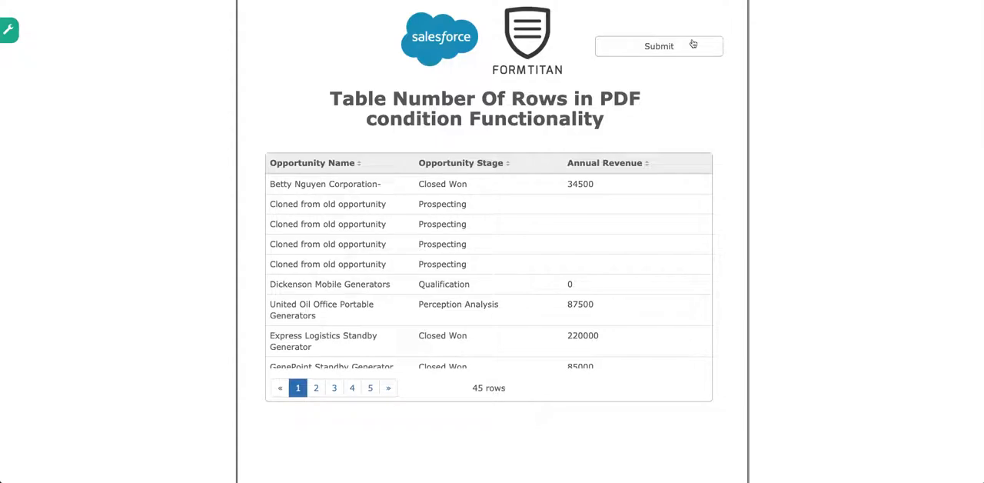
pyautogui.click(692, 44)
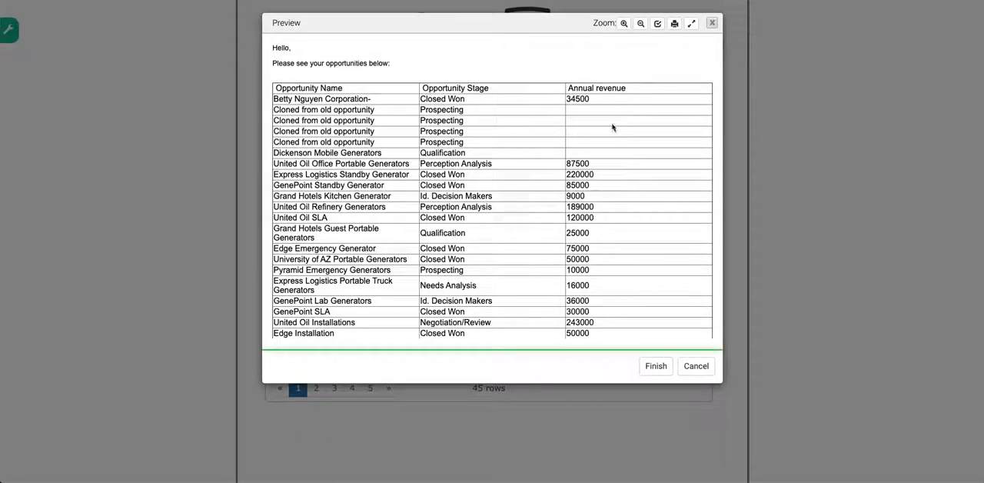
pyautogui.scroll(-10, 613, 127)
pyautogui.scroll(10, 613, 127)
pyautogui.scroll(1, 613, 127)
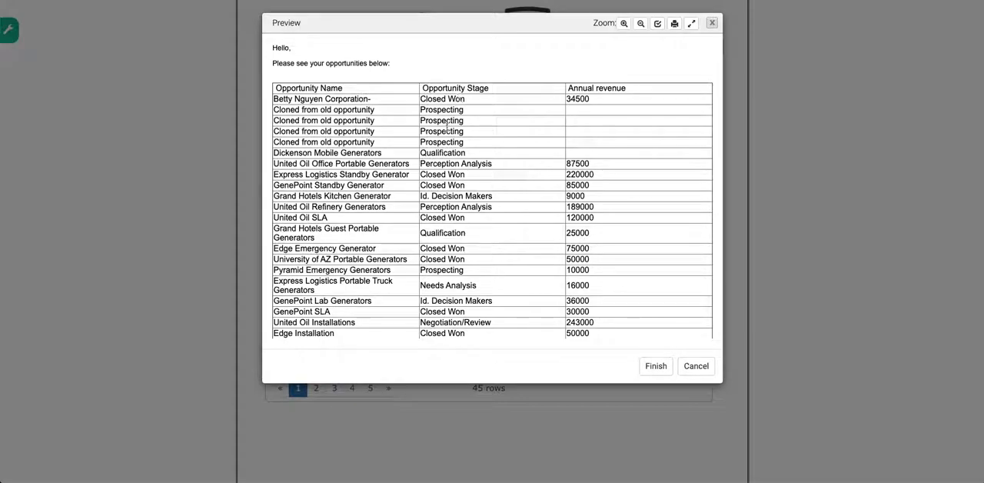
pyautogui.scroll(-5, 448, 121)
pyautogui.scroll(-4, 447, 122)
pyautogui.scroll(6, 449, 127)
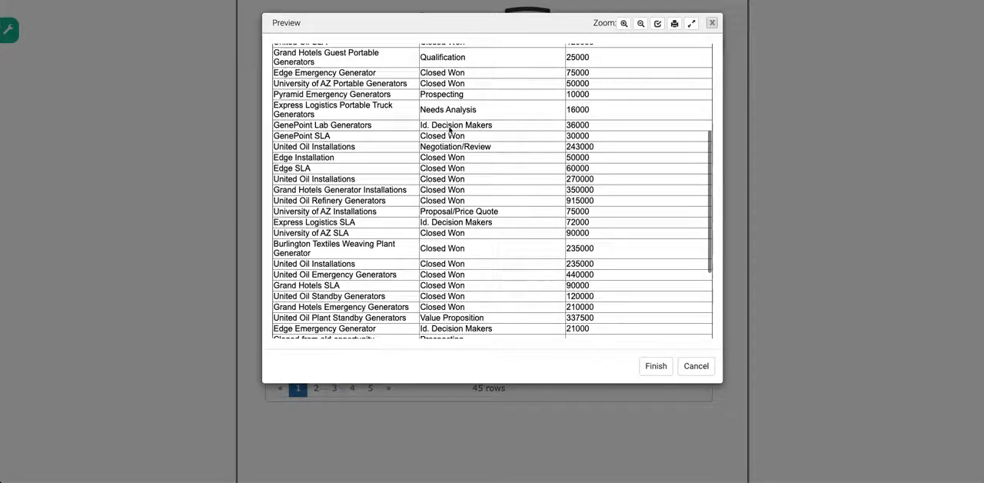
pyautogui.click(692, 365)
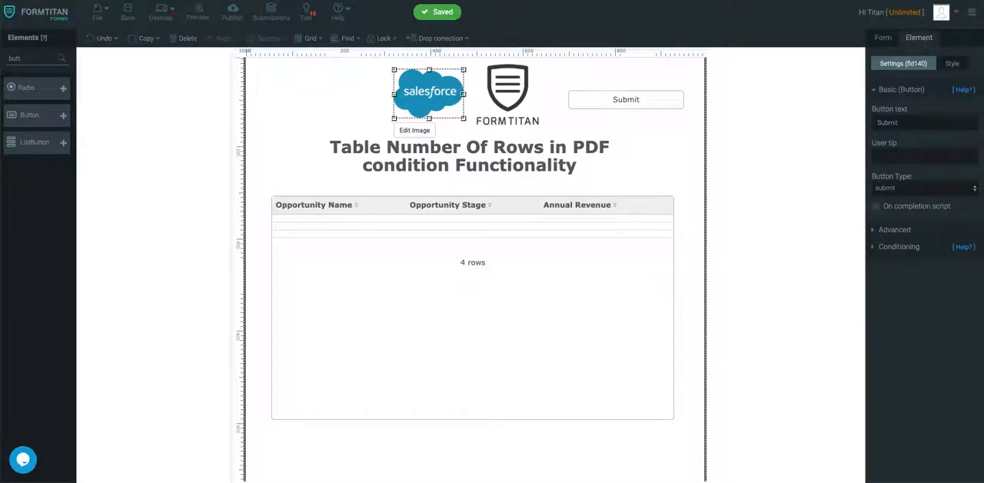
# Change the If Block condition in the Default PDF mapping to Table.NumberOfRows greater than 10000, and save the form
pyautogui.click(883, 38)
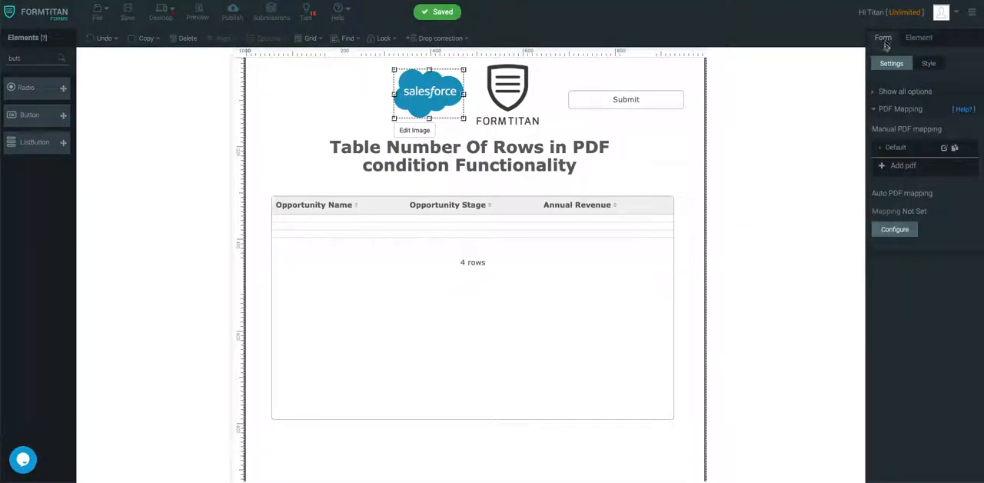
pyautogui.click(944, 147)
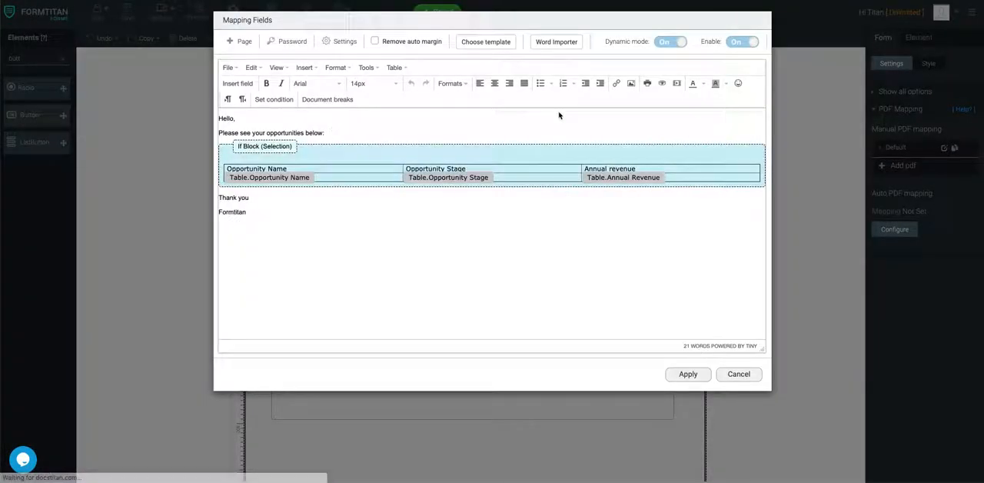
pyautogui.doubleClick(278, 147)
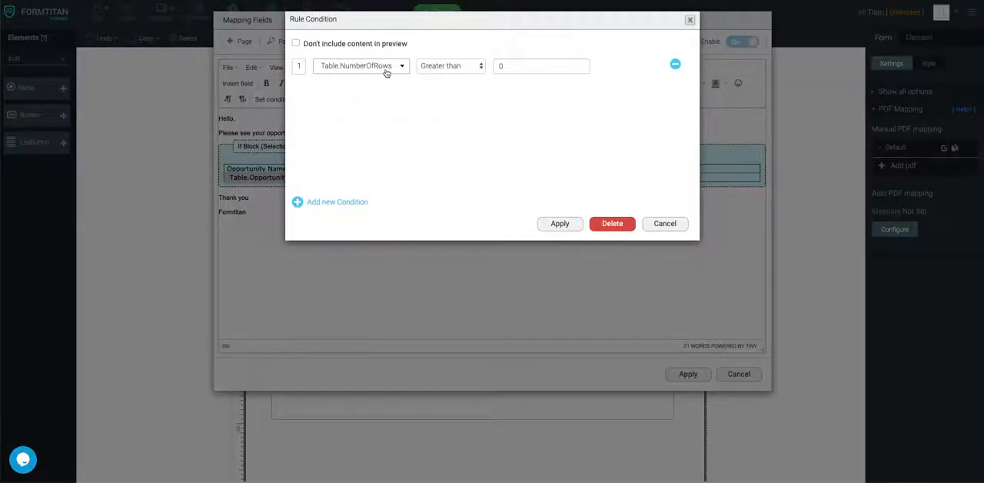
pyautogui.click(557, 63)
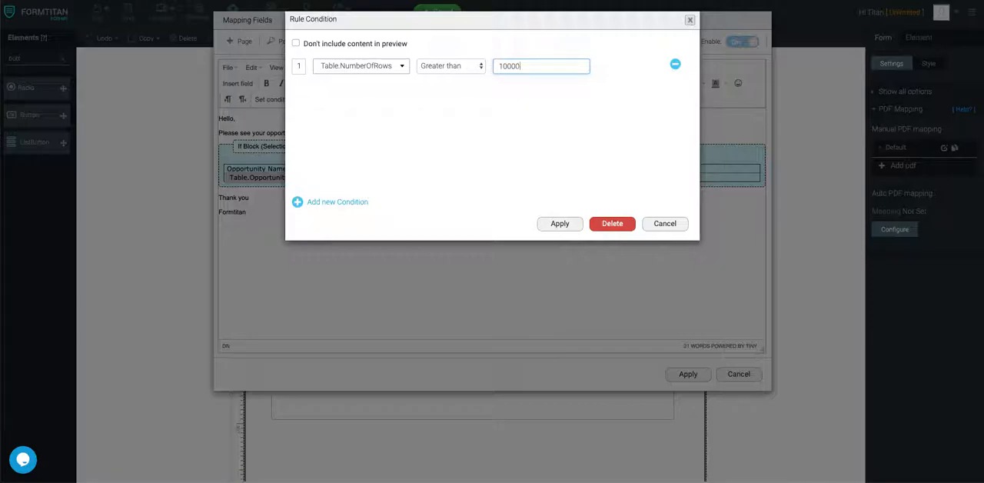
pyautogui.click(559, 223)
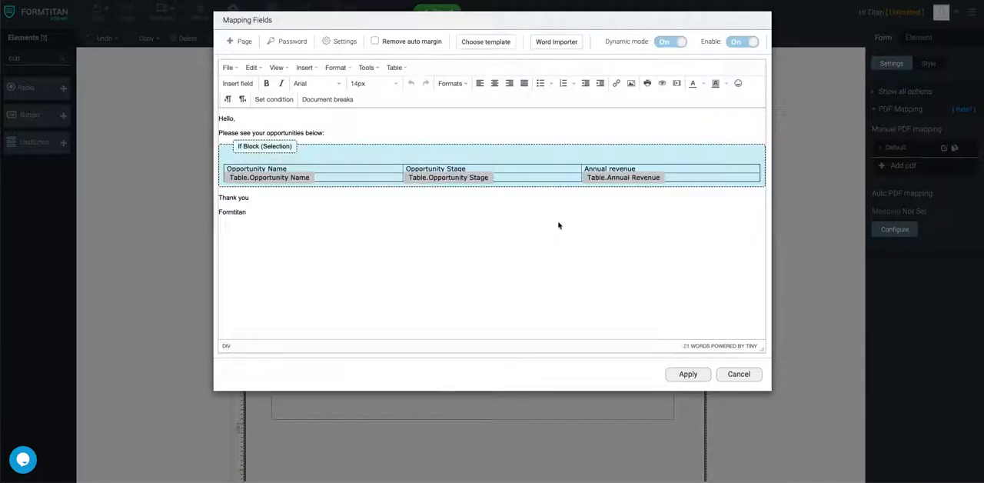
pyautogui.click(483, 210)
pyautogui.click(703, 374)
pyautogui.click(128, 14)
# Preview the form and submit it to check whether the PDF includes the table under the new row condition
pyautogui.click(198, 9)
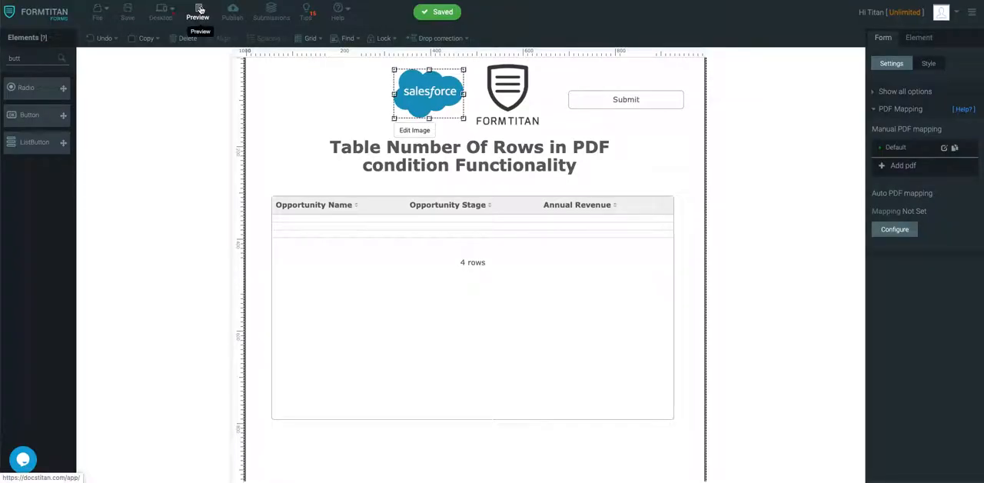
pyautogui.click(200, 10)
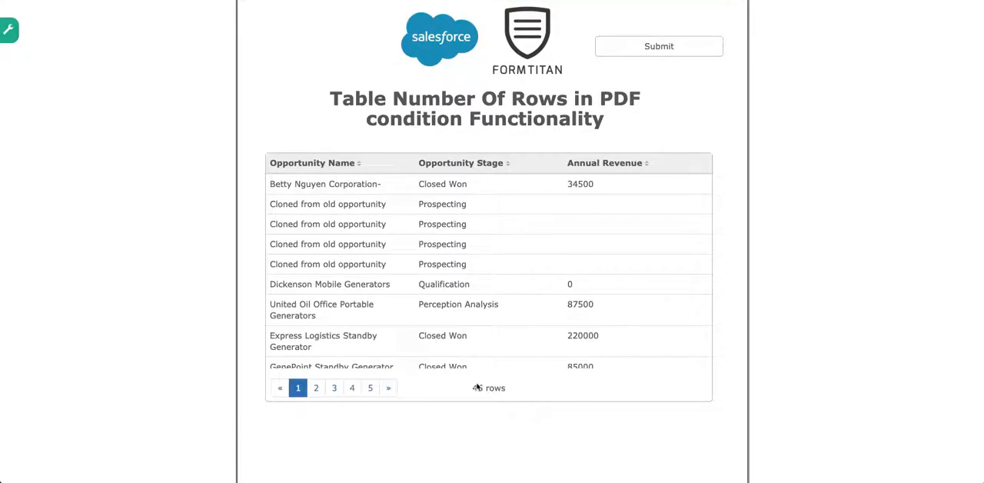
pyautogui.click(632, 48)
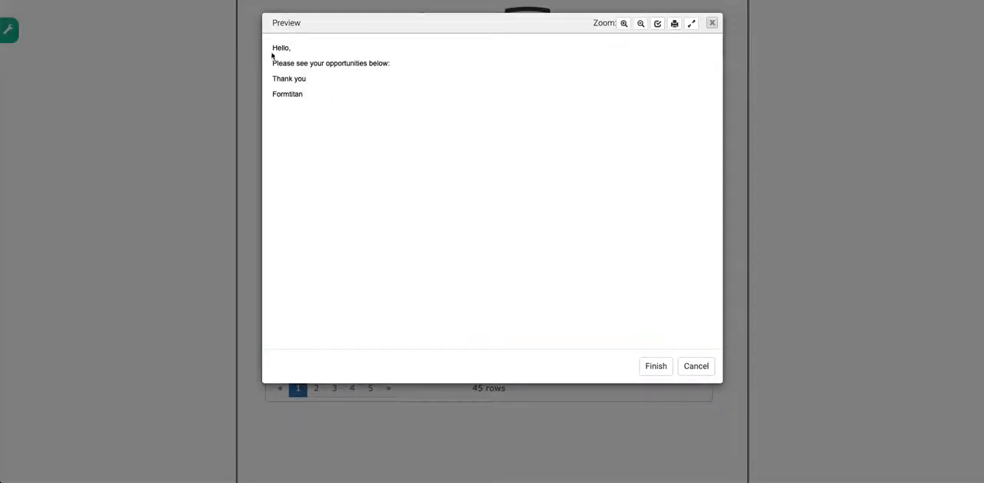
# Check the text of the generated PDF preview for the opportunities table and cancel the submission
pyautogui.moveTo(306, 96); pyautogui.dragTo(273, 48)
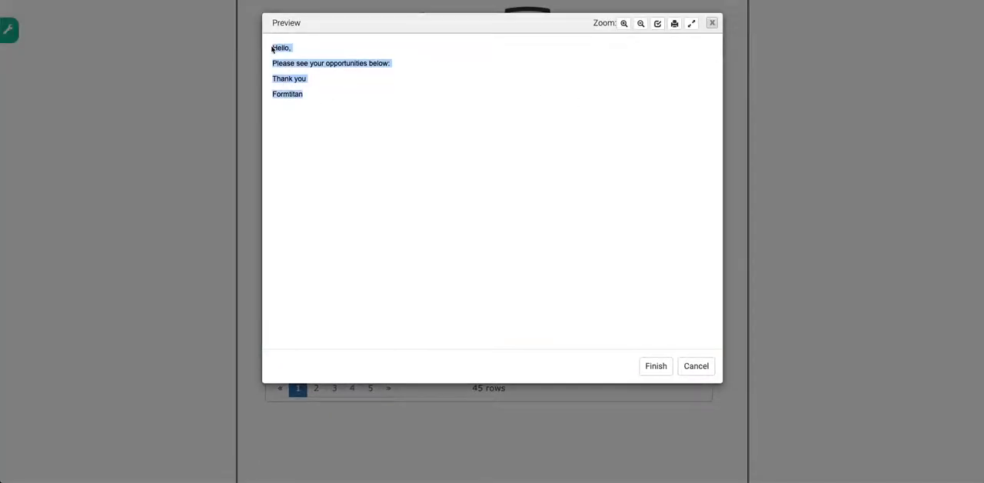
pyautogui.click(324, 78)
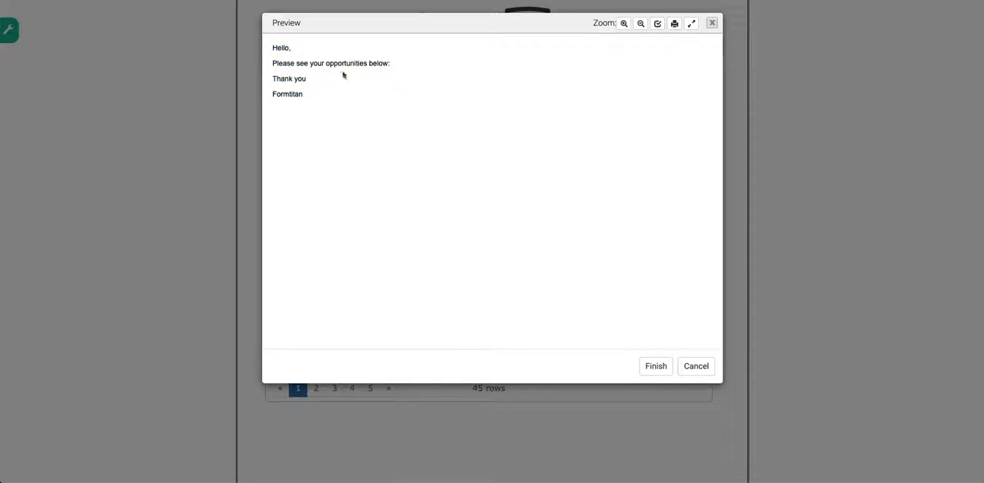
pyautogui.click(699, 367)
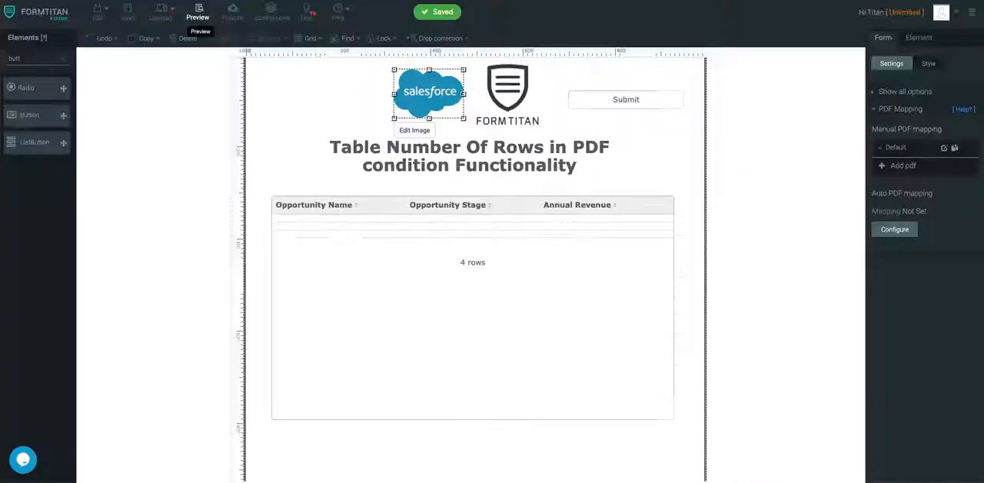
# Set the If Block condition in the Default PDF mapping to Table.NumberOfRows greater than 0, and save the form
pyautogui.click(947, 148)
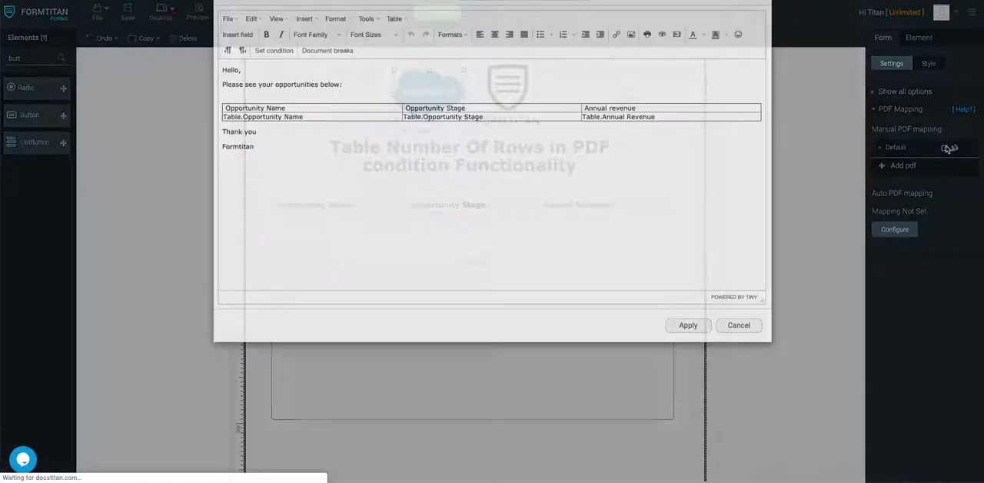
pyautogui.click(246, 146)
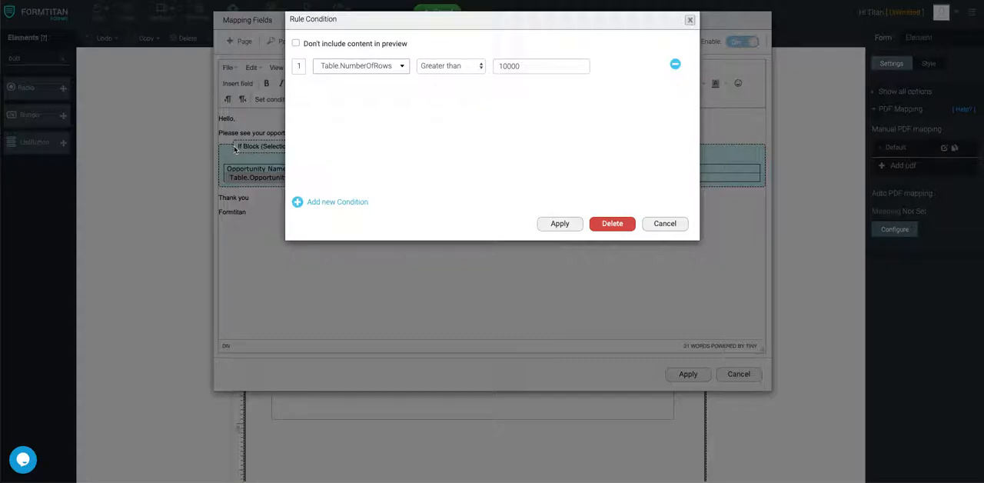
pyautogui.doubleClick(541, 68)
pyautogui.write('0')
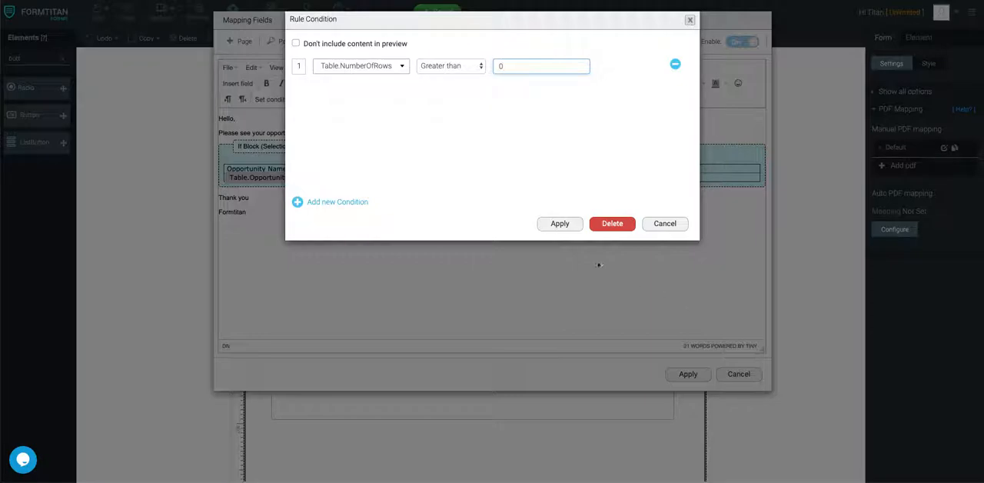
pyautogui.click(567, 228)
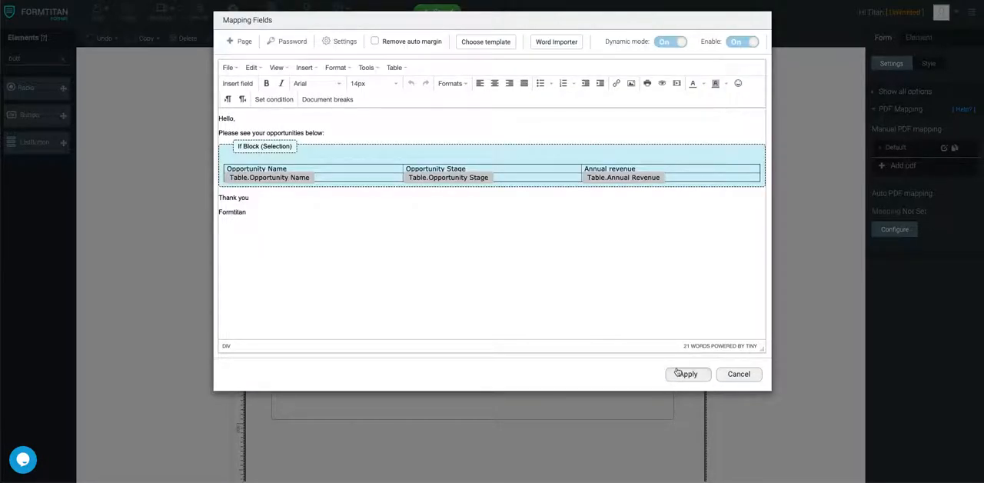
pyautogui.click(684, 374)
pyautogui.click(128, 13)
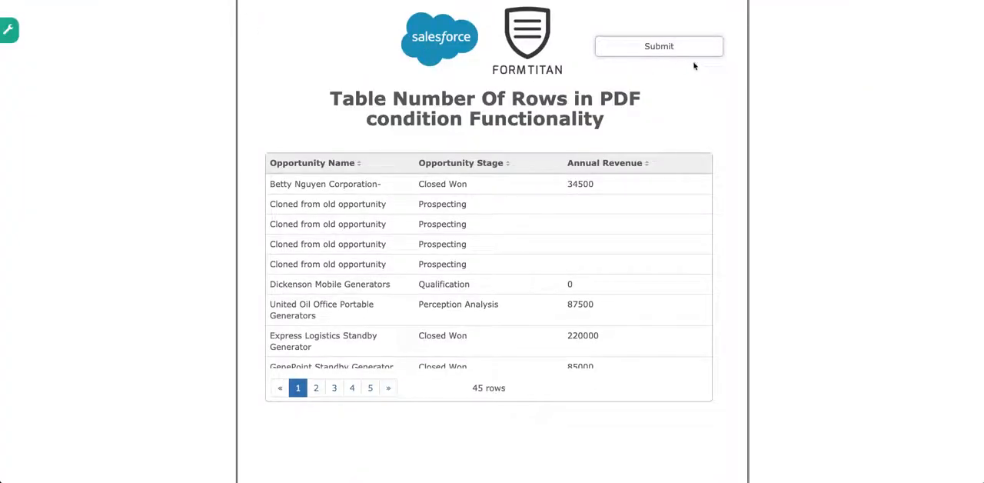
# Submit the previewed form again, review the PDF preview down to its closing lines, and cancel the submission
pyautogui.click(707, 53)
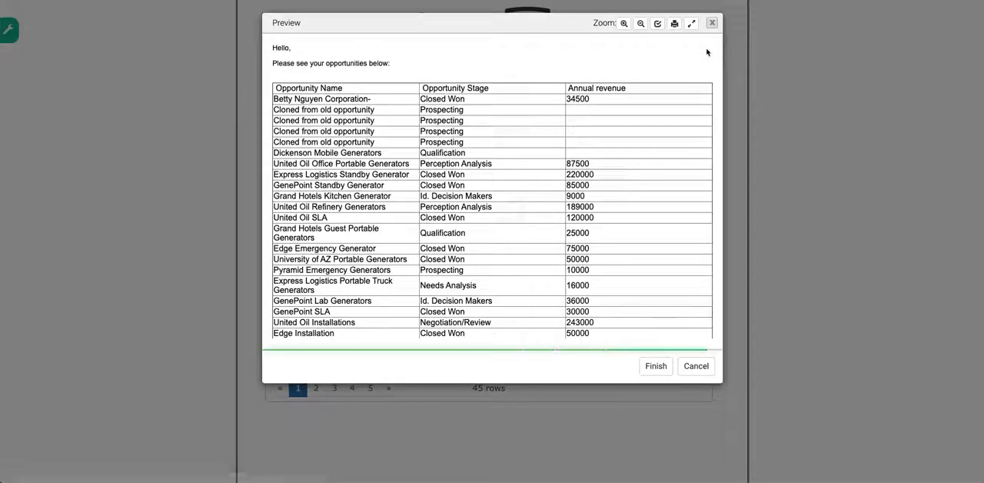
pyautogui.scroll(-10, 595, 143)
pyautogui.scroll(10, 595, 143)
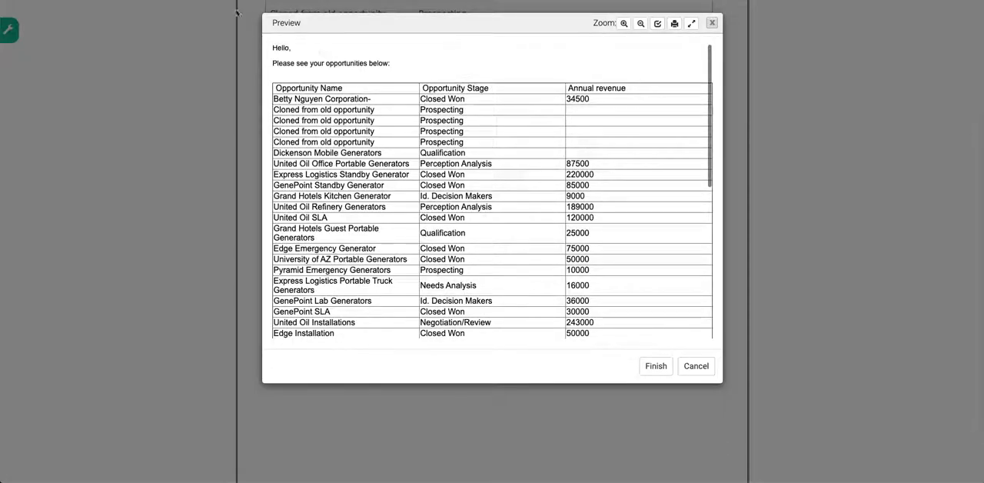
pyautogui.scroll(-10, 382, 127)
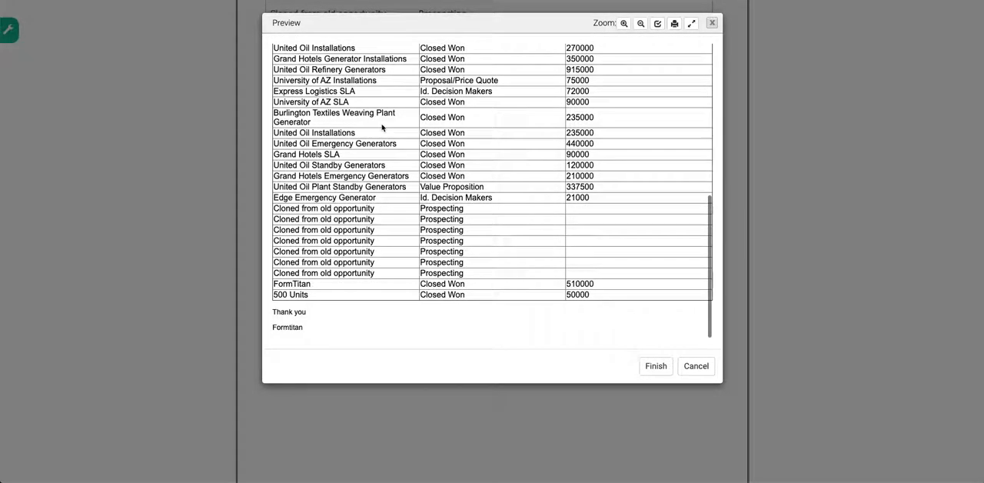
pyautogui.click(692, 366)
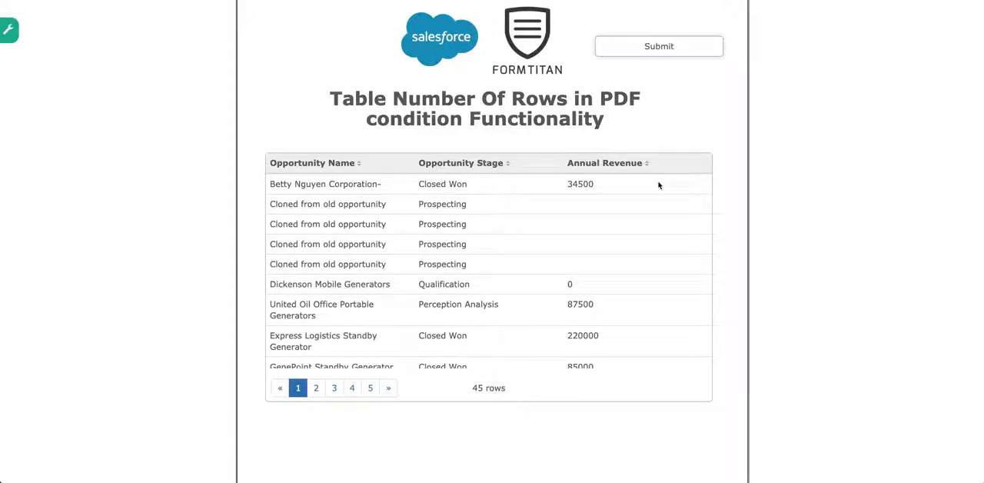